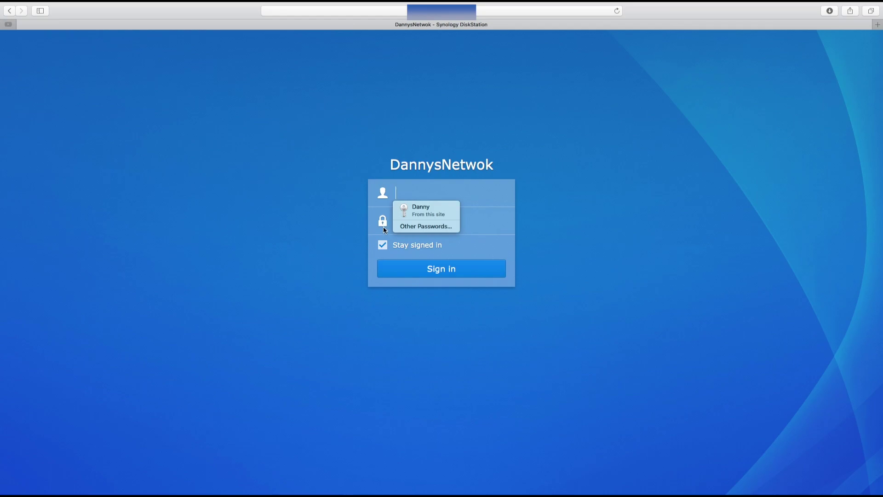
Sign in to the DiskStation with the saved username and password, and view the notifications
click(407, 211)
key(Return)
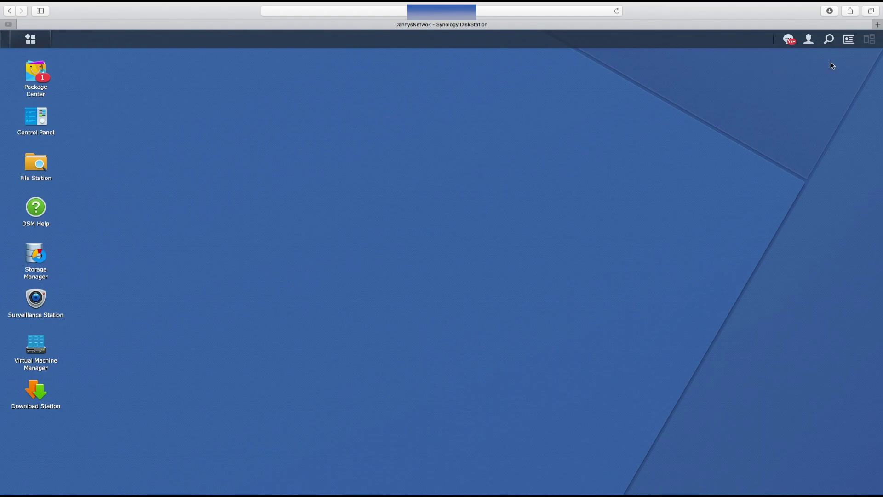
click(789, 47)
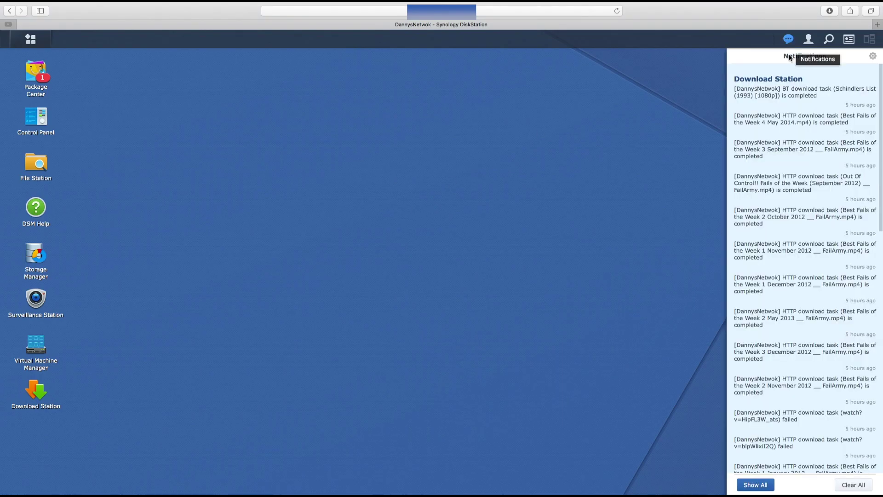
click(714, 335)
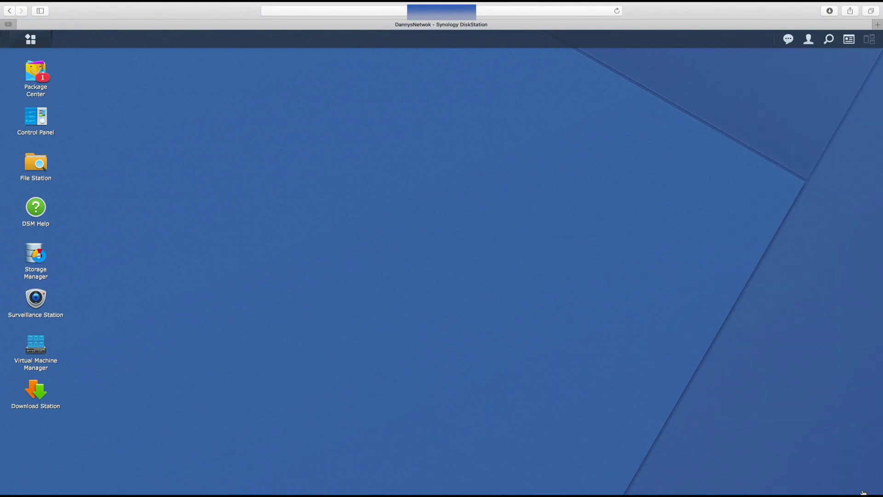
Show the desktop widgets and add the System Health widget
click(850, 39)
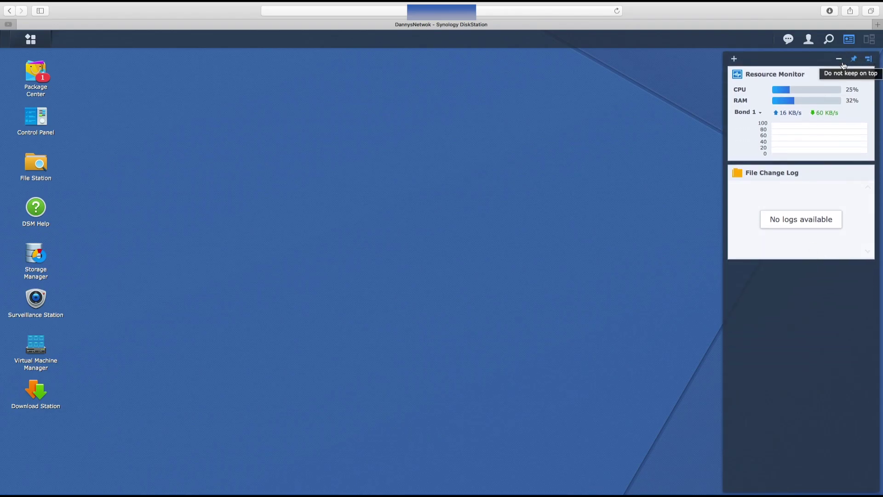
click(735, 59)
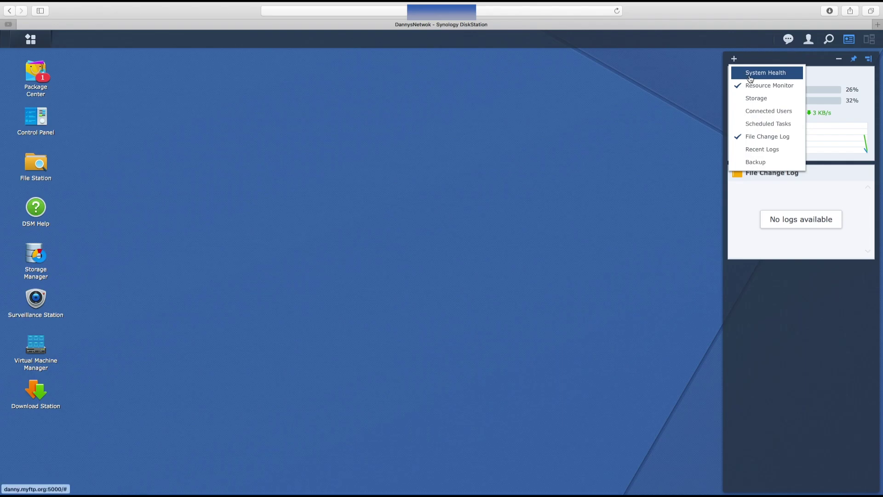
click(745, 74)
click(698, 330)
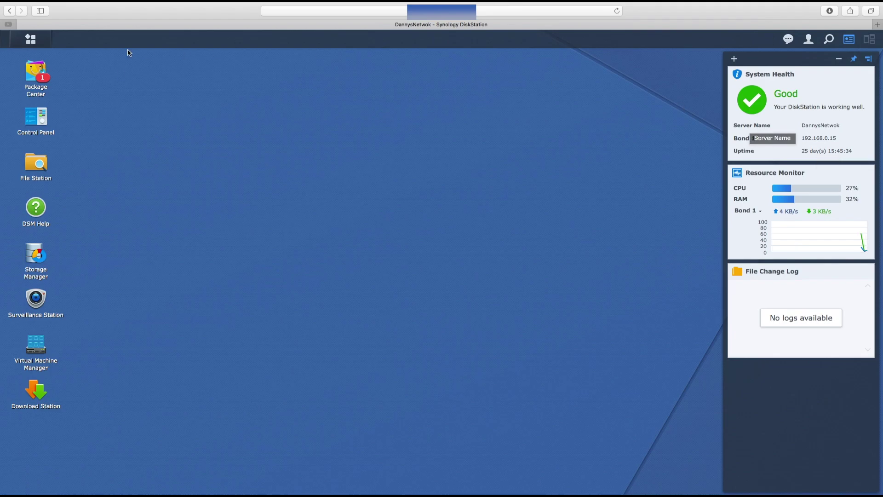
Examine the NAS's general information in the Control Panel's Info Center, with the widgets hidden, and close the Control Panel
click(40, 122)
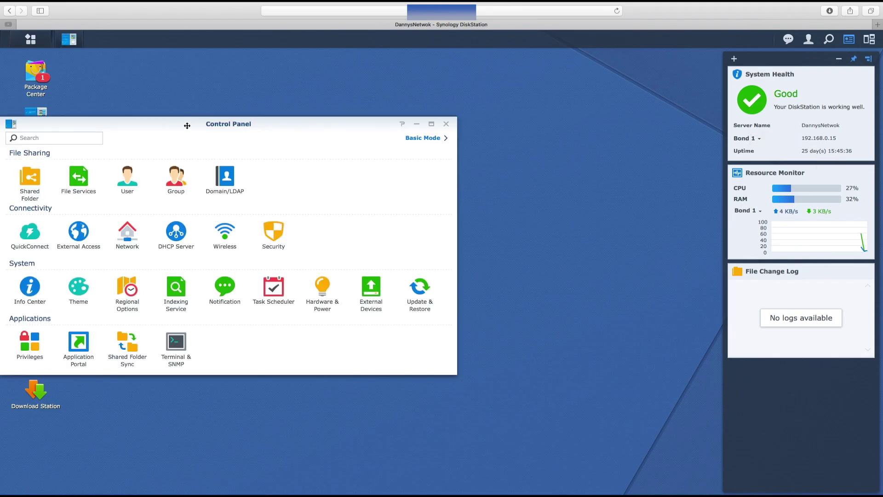
double_click(187, 125)
click(34, 227)
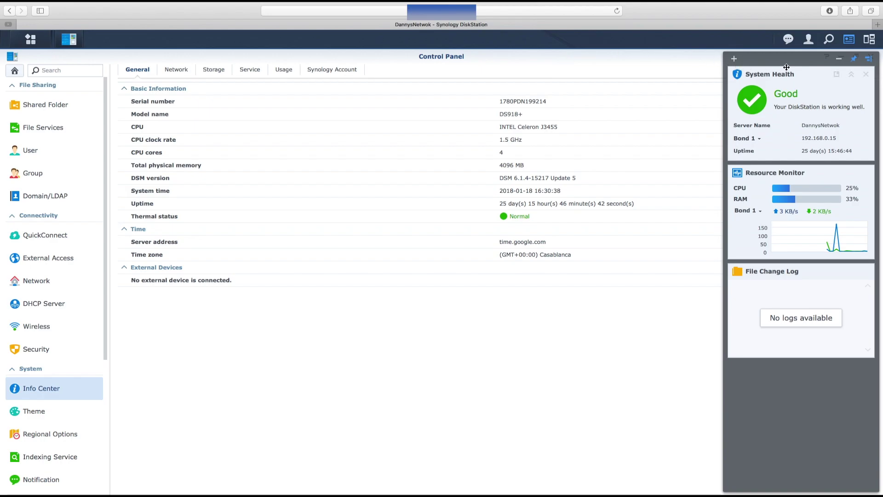
click(837, 60)
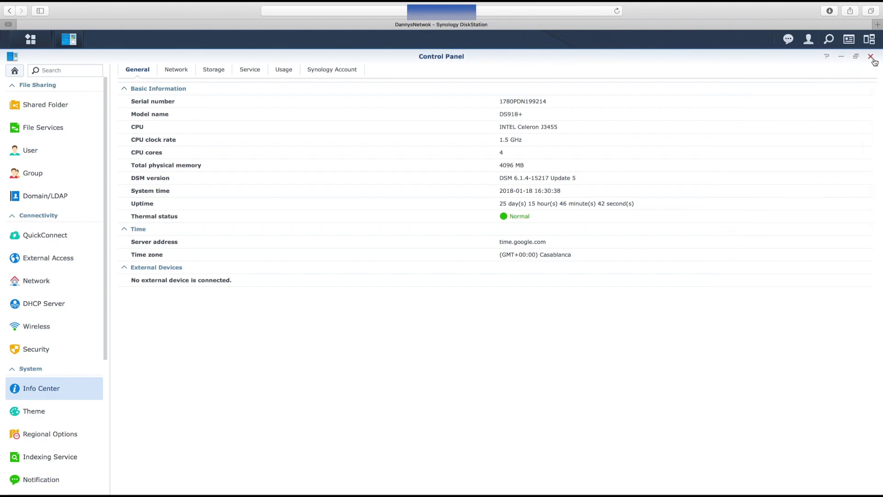
click(875, 58)
Open Package Center in a maximized window and show the Multimedia packages
double_click(54, 68)
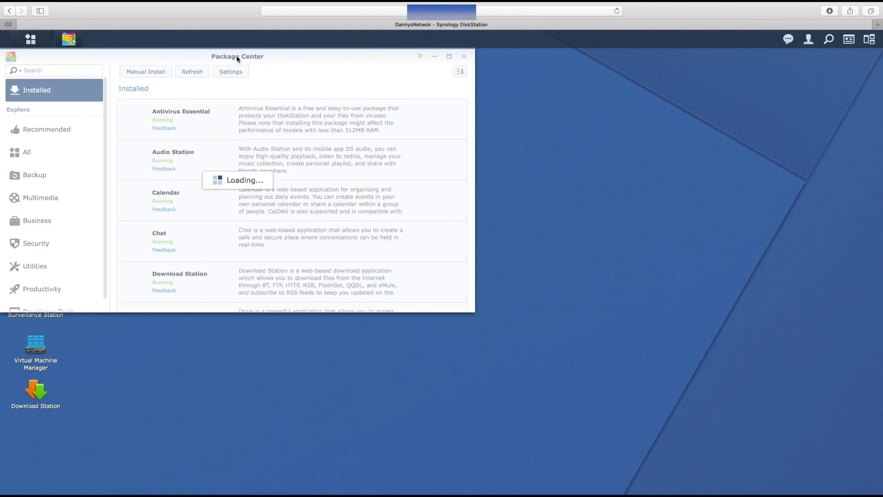
double_click(236, 56)
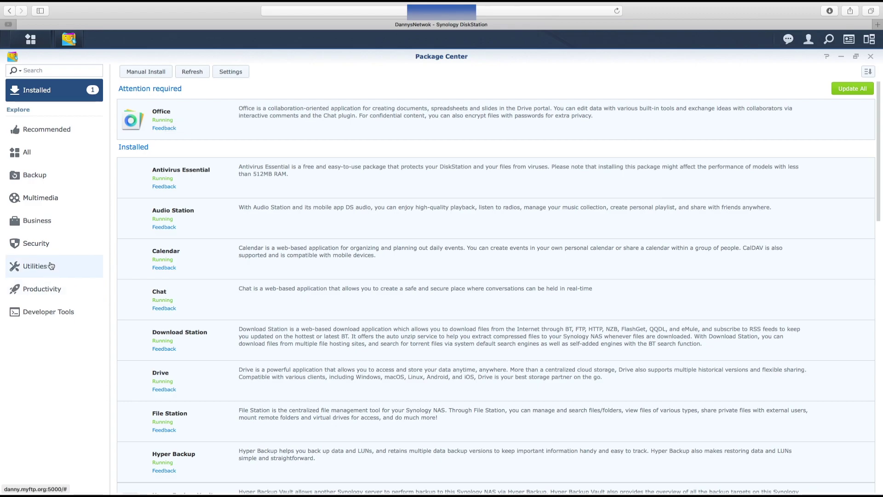
click(50, 197)
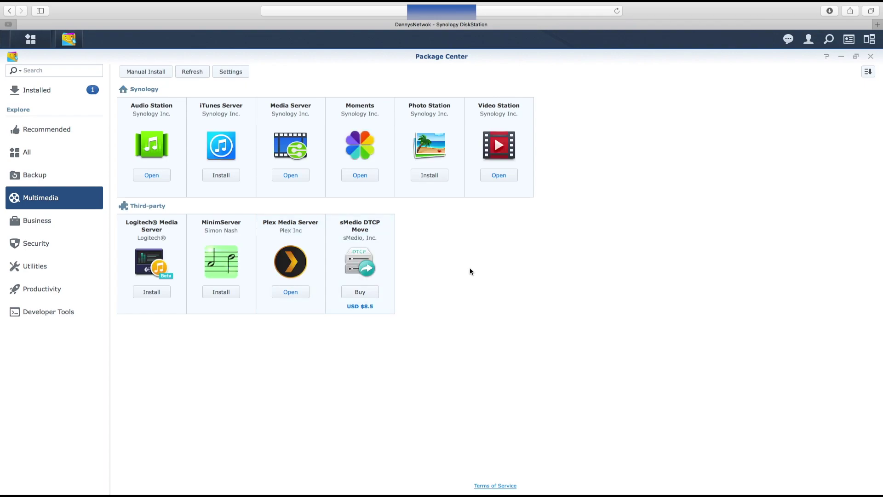
Open plex.tv in a new browser tab and choose Synology as the platform for the Plex Media Server download
key(super+t)
text(plex.tv)
key(Return)
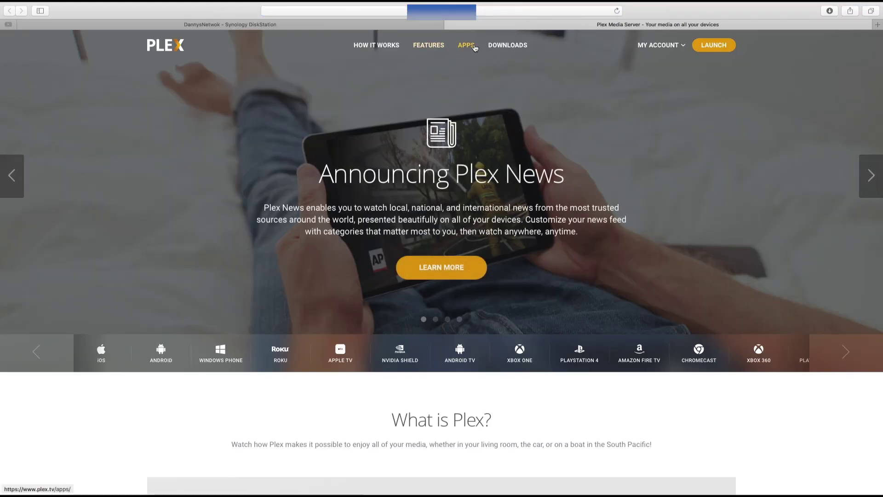
click(489, 45)
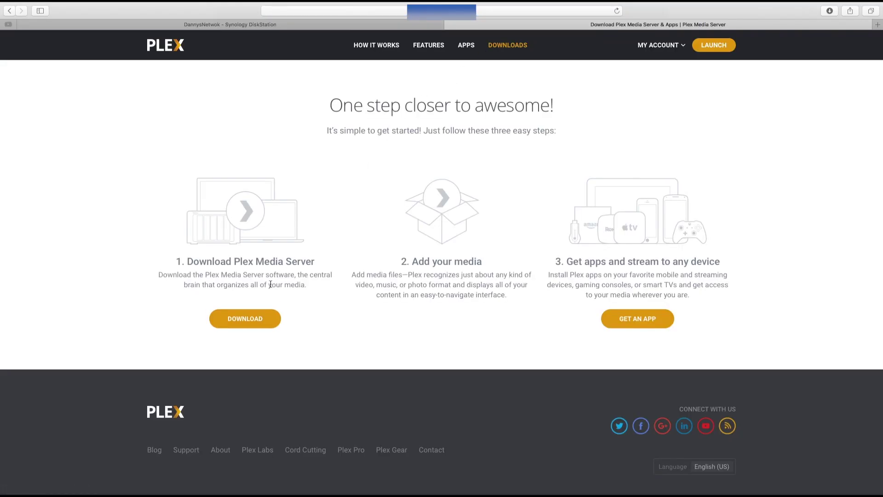
click(247, 322)
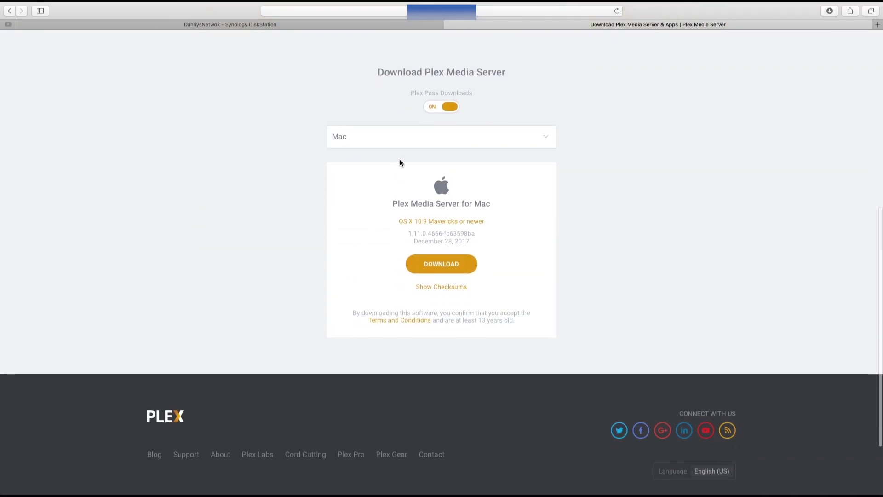
click(405, 142)
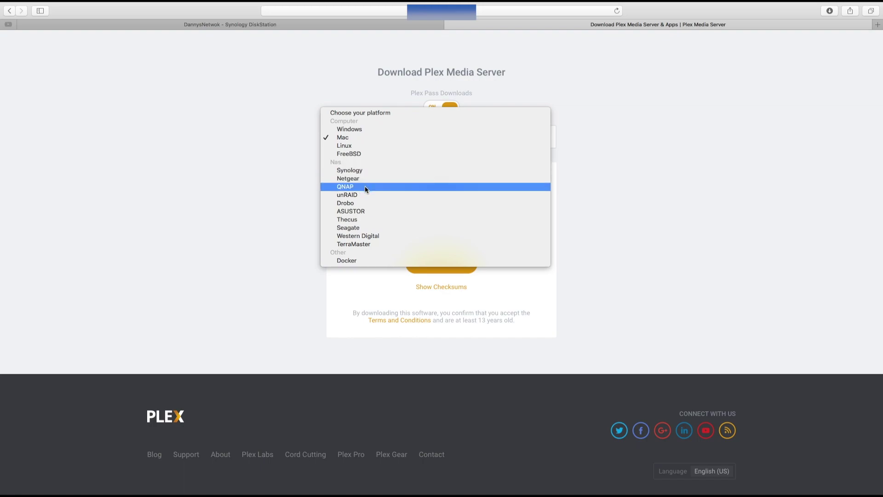
click(379, 172)
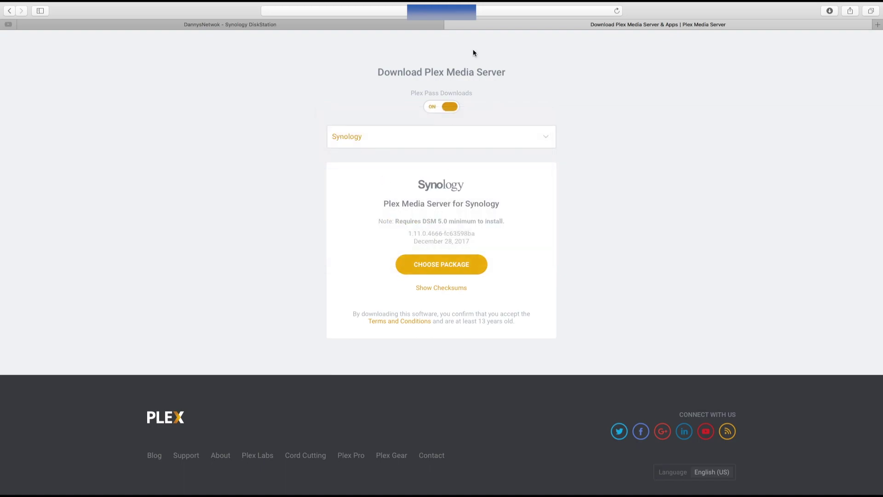
Return to the DiskStation, look at Package Center's manual package upload dialog, and close it and Package Center
click(409, 25)
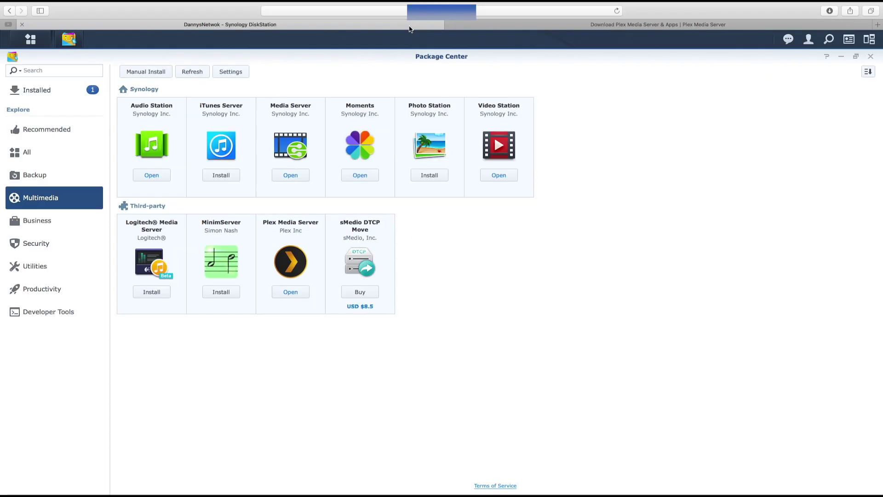
click(154, 74)
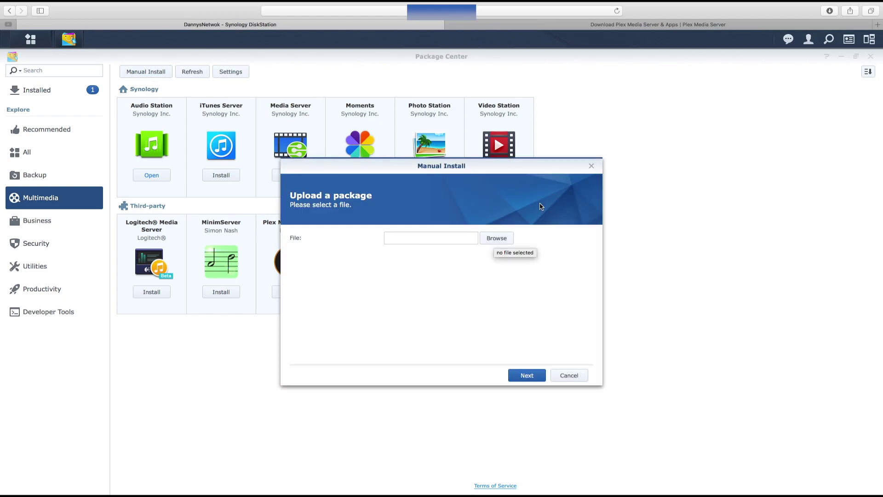
click(591, 166)
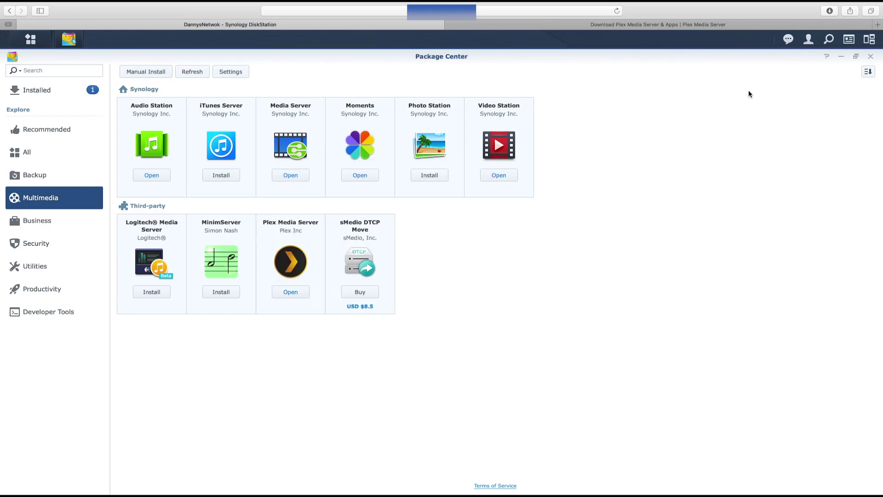
click(871, 57)
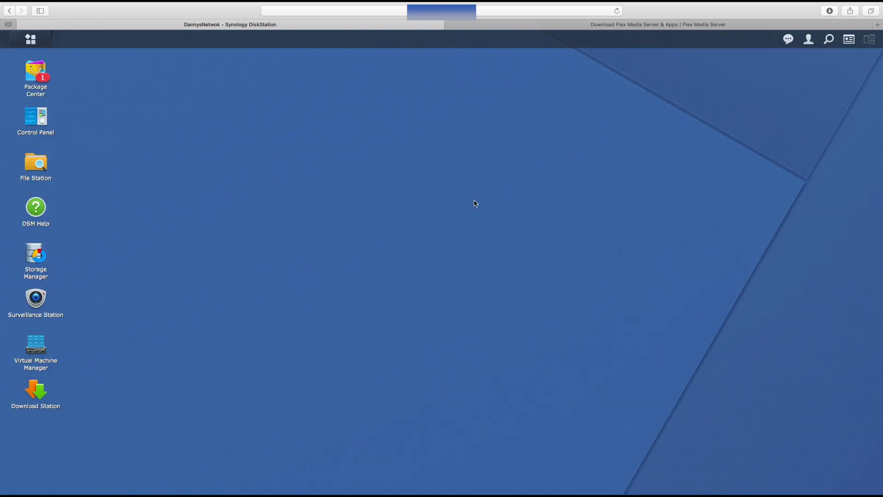
Open Storage Manager in a maximized window, examine the disk and volume overview, and close it
click(31, 39)
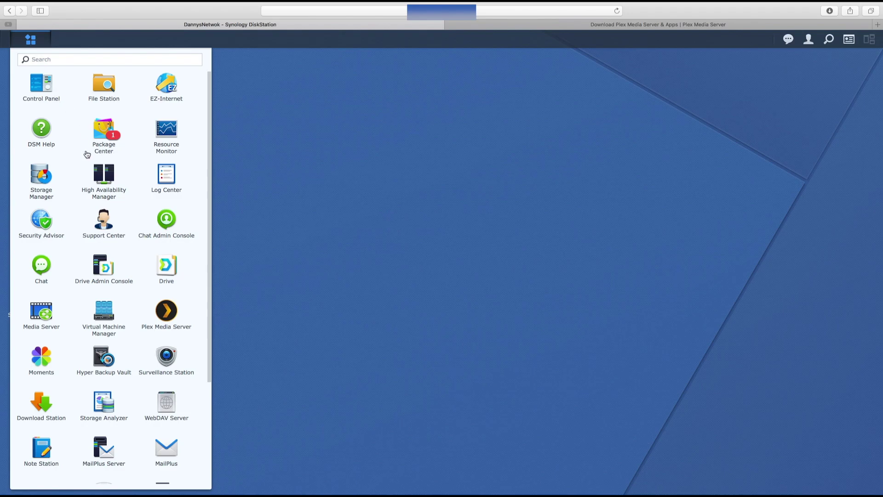
click(41, 191)
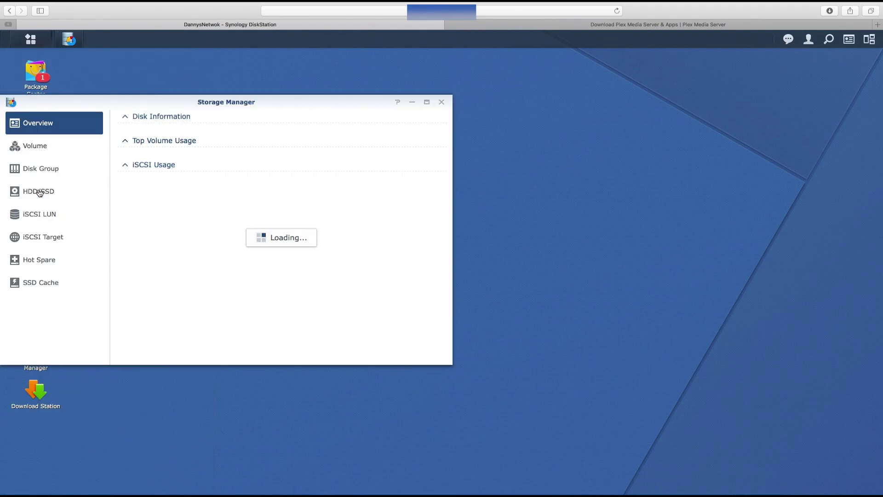
double_click(242, 102)
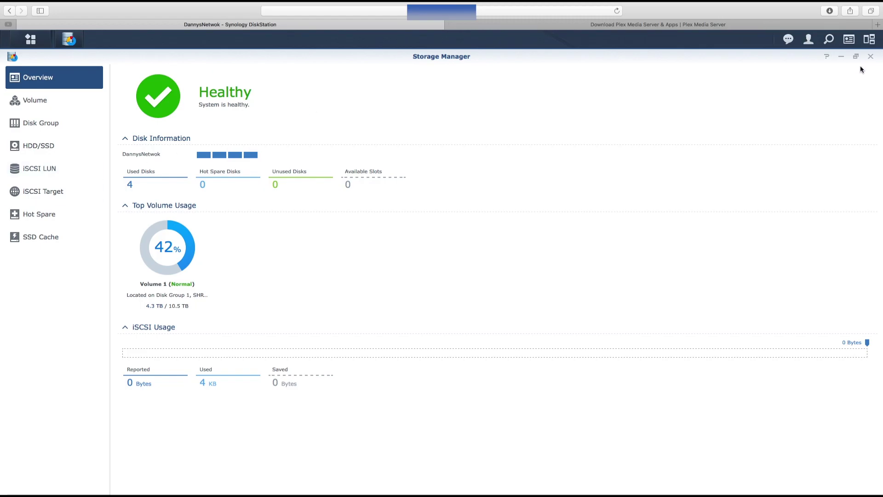
click(871, 56)
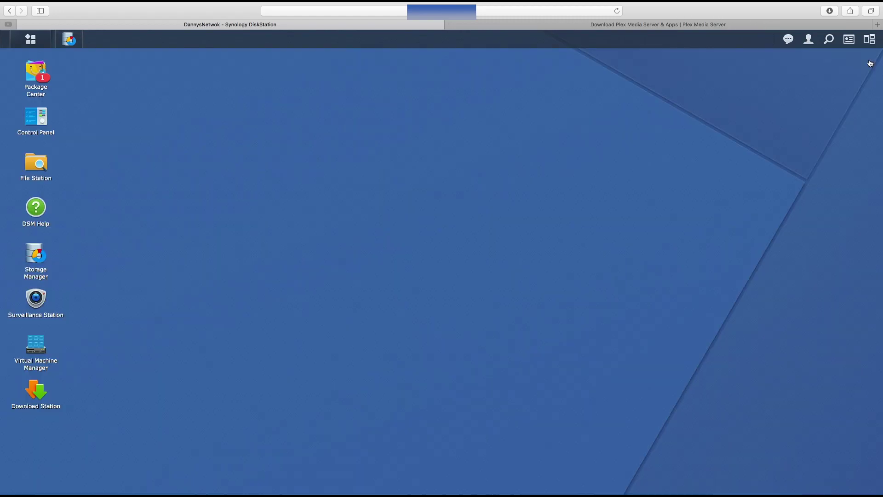
Open Plex Media Server from the DiskStation and select the NAS server instead of Plex Cloud
click(41, 40)
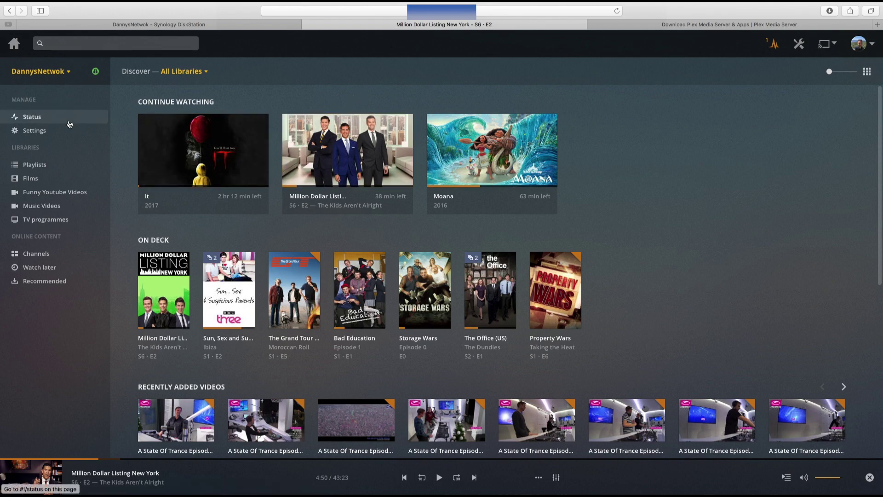
click(67, 72)
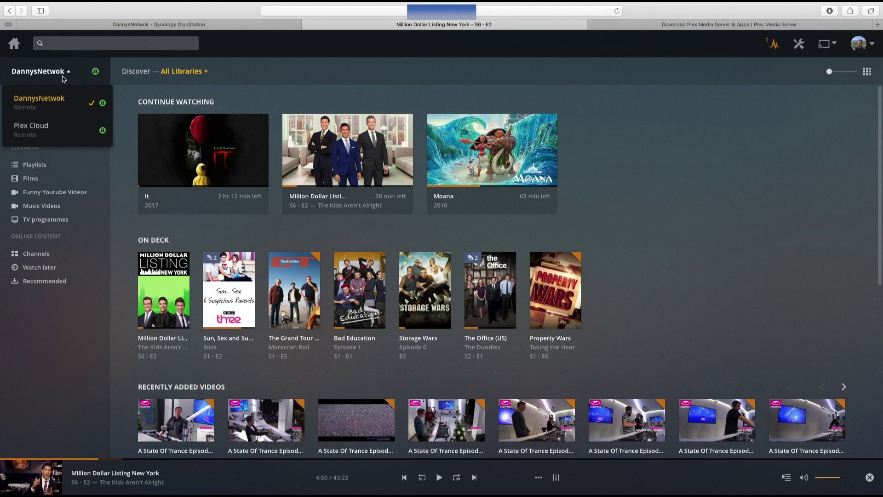
click(52, 108)
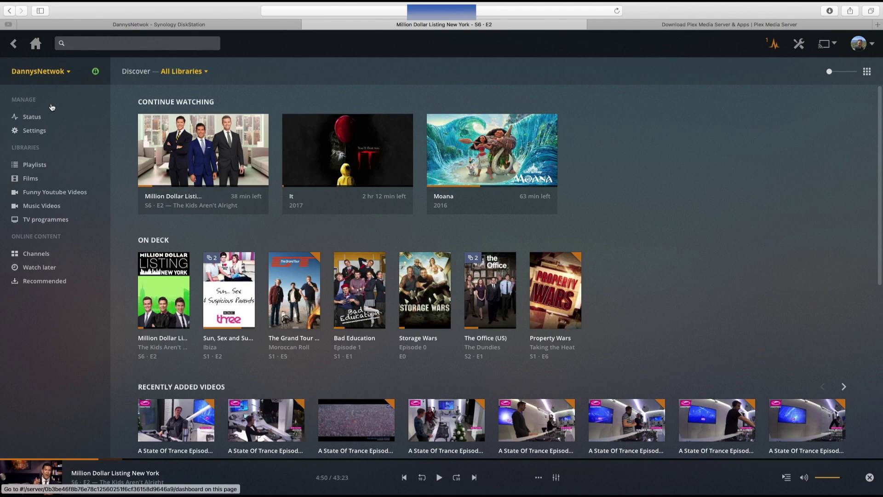
mouse_move(265, 119)
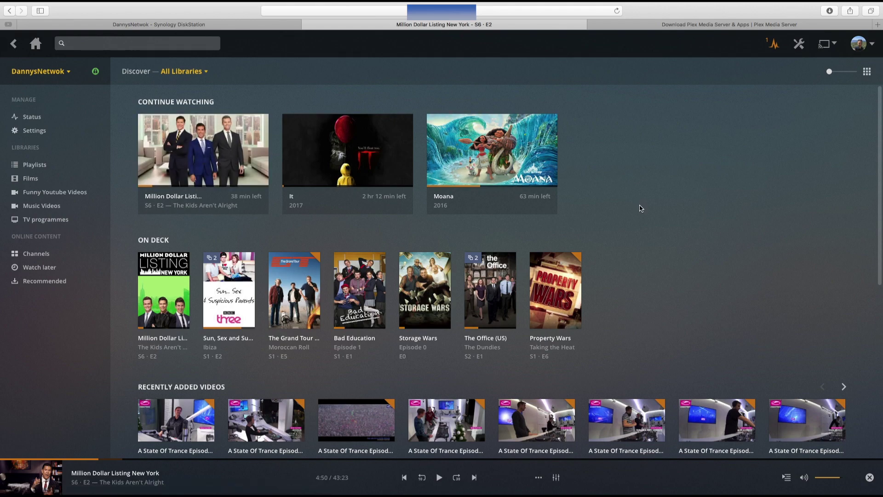
Look through the Plex home page's On Deck shows and recently added videos, movies and TV
click(37, 45)
scroll(234, 378, down, 3)
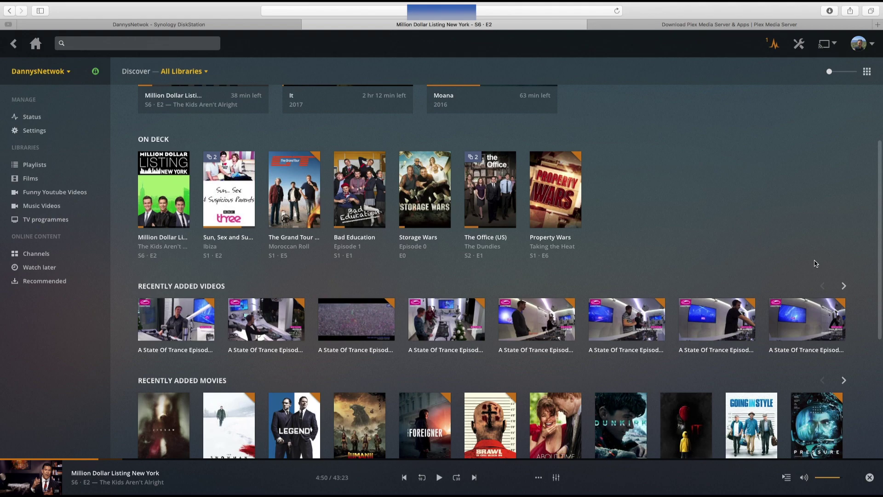
scroll(506, 299, down, 4)
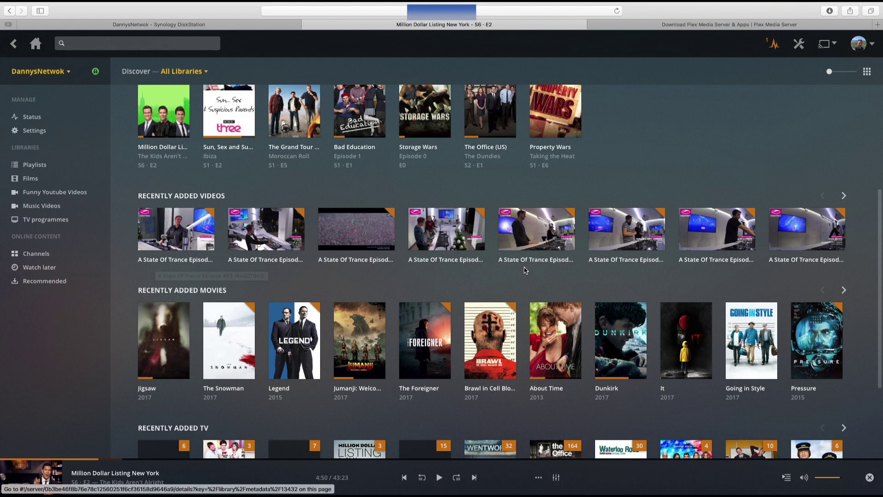
scroll(630, 281, down, 1)
scroll(629, 280, down, 3)
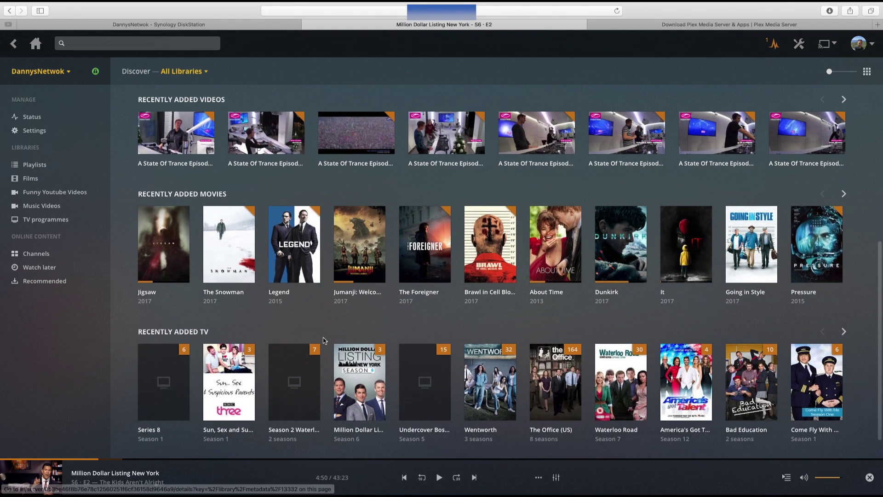
scroll(414, 312, down, 1)
scroll(320, 327, up, 6)
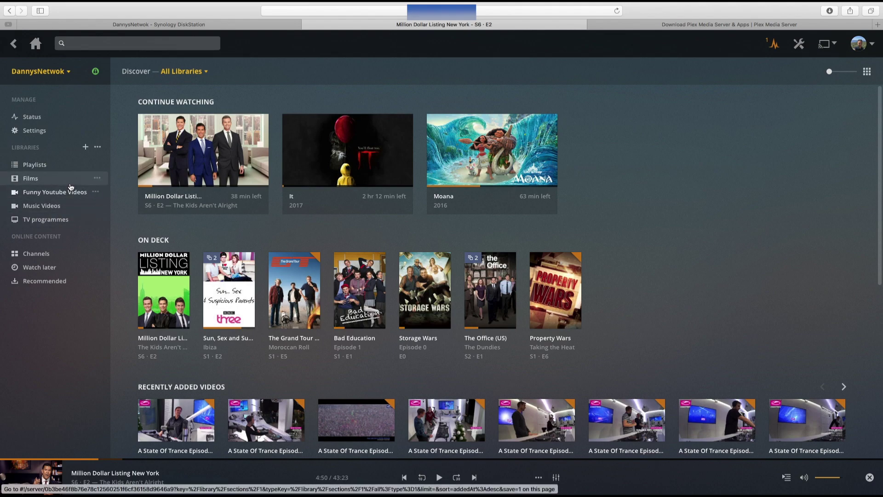
Open the Films library, try its Summary View, and return it to Grid View
click(83, 178)
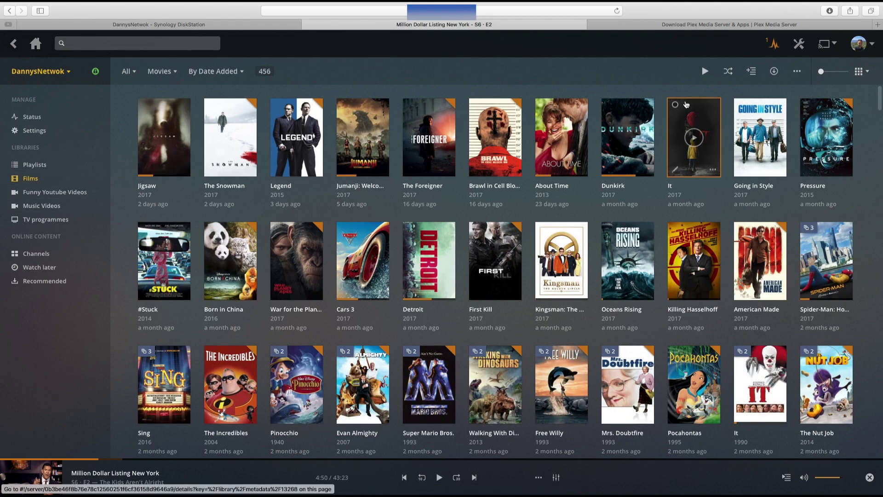
click(864, 73)
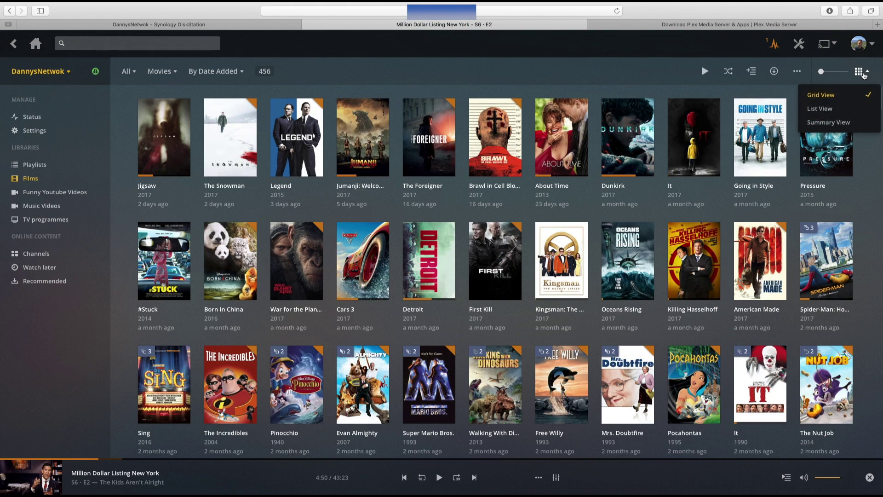
click(854, 125)
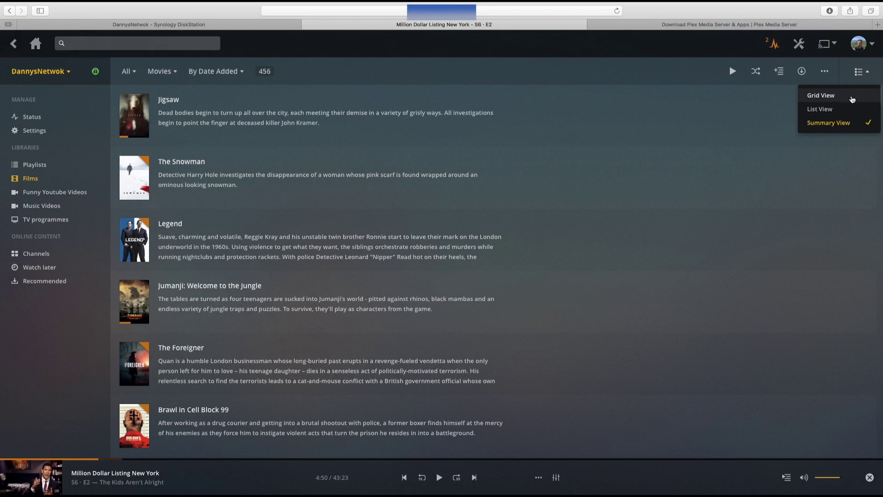
click(853, 99)
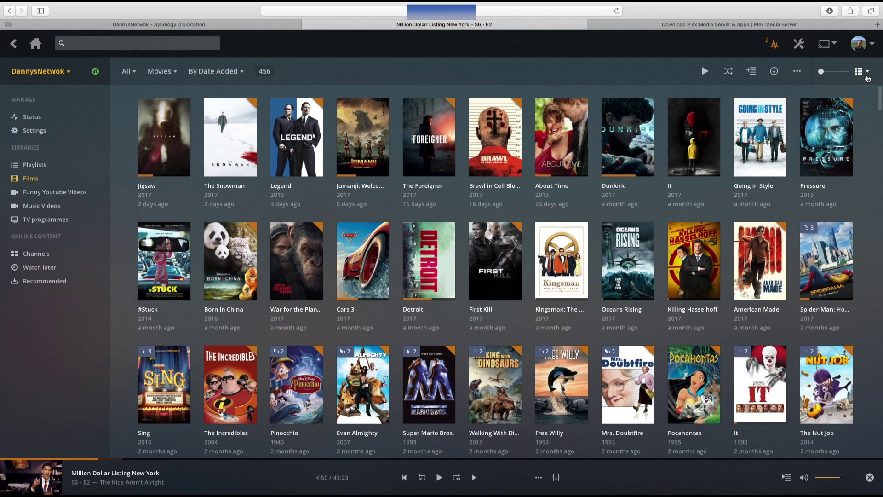
Look at the Films library's extra actions, sort the films by Year, and restore sorting by Date Added
click(800, 73)
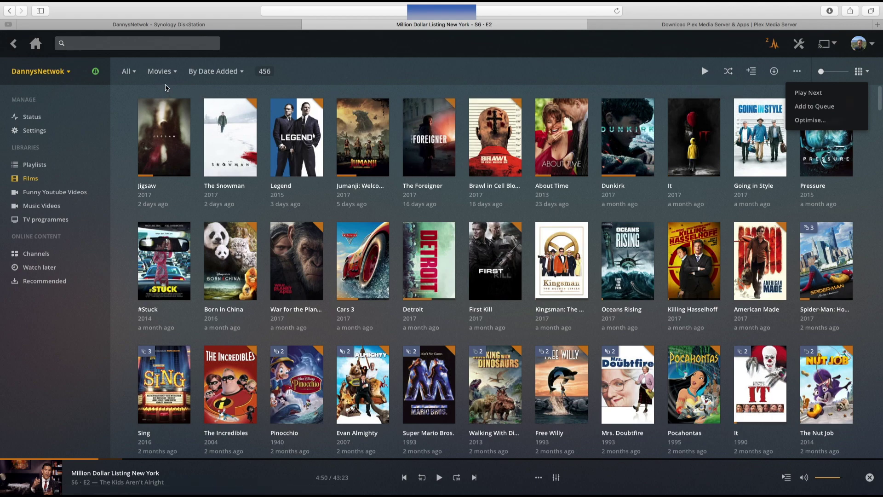
click(198, 83)
click(219, 74)
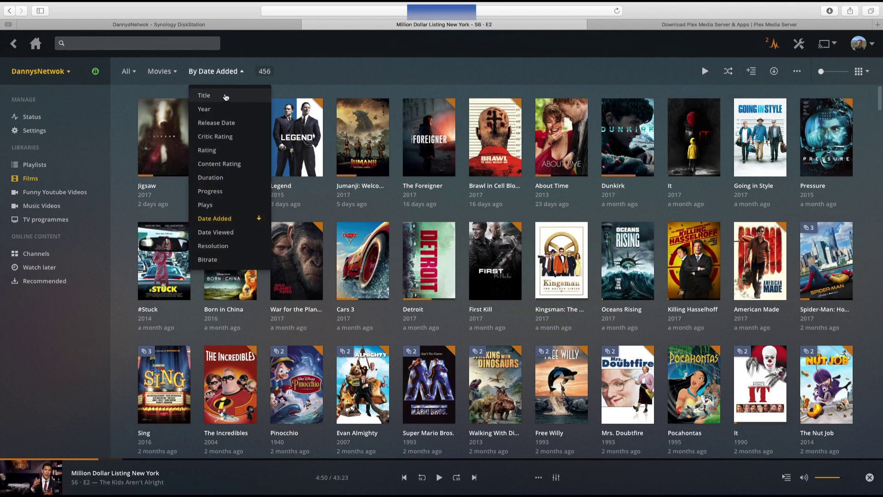
click(229, 109)
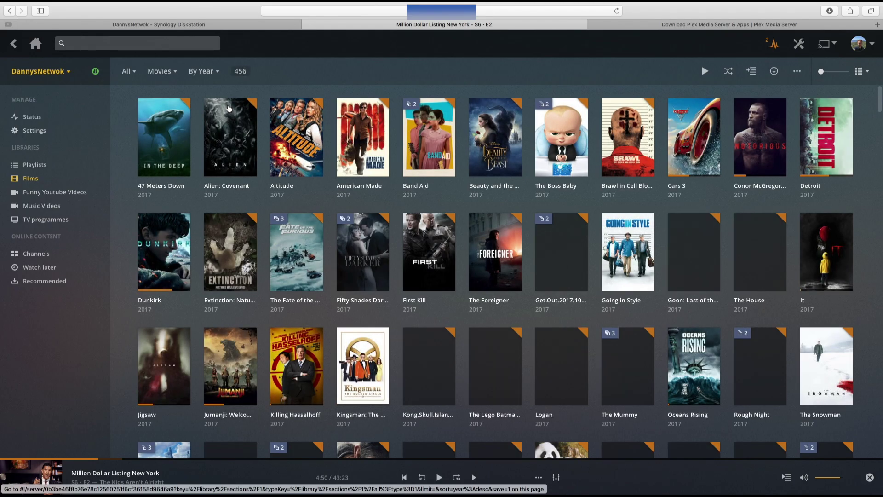
click(202, 71)
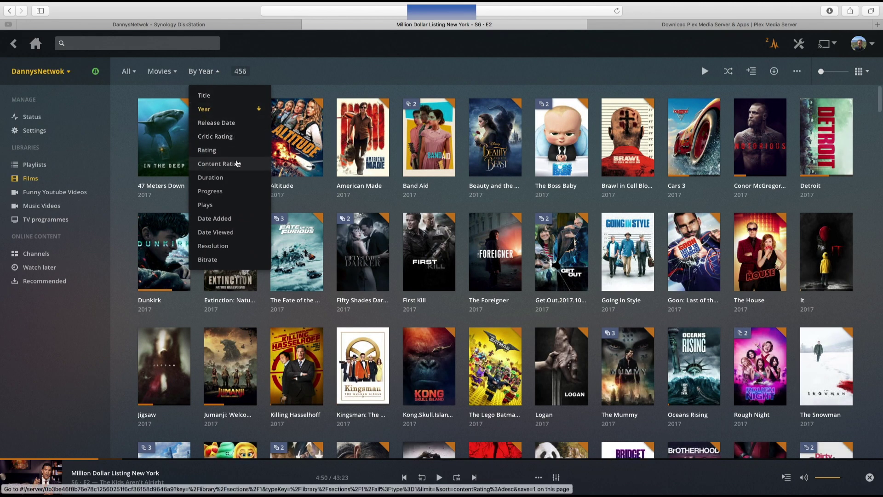
click(235, 219)
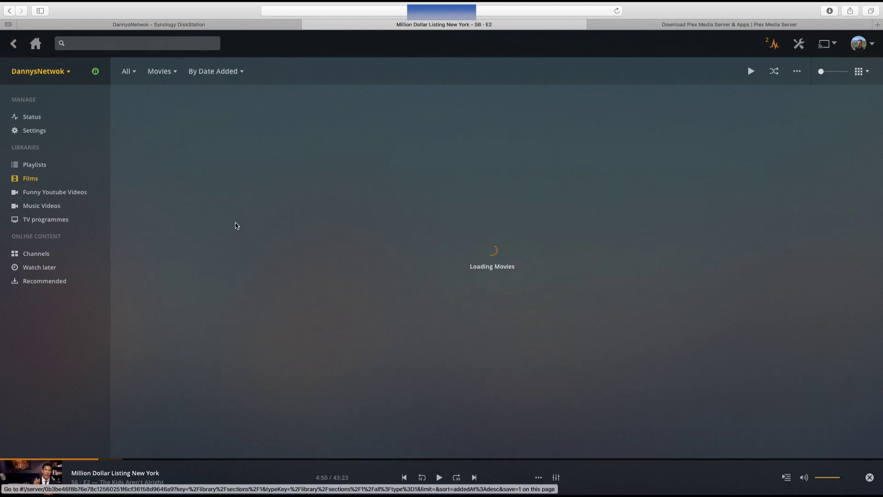
Browse the Funny Youtube Videos, Music Videos and TV programmes libraries, ending back in Films
click(75, 193)
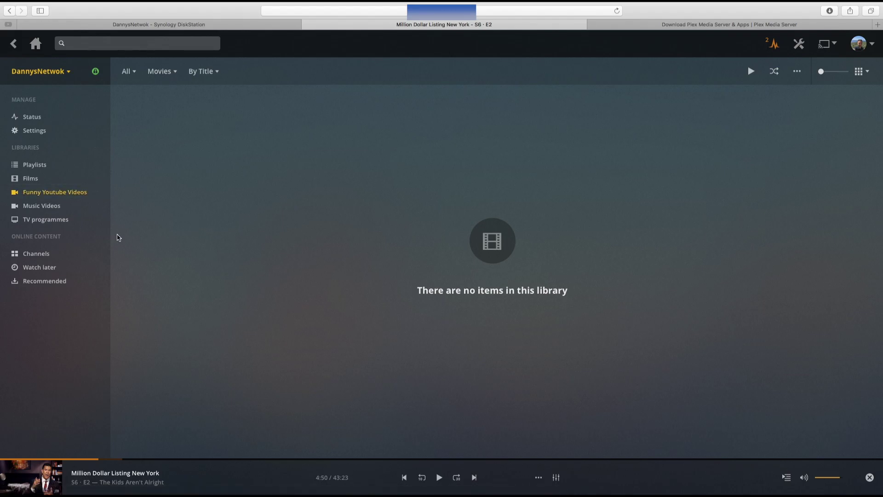
click(55, 205)
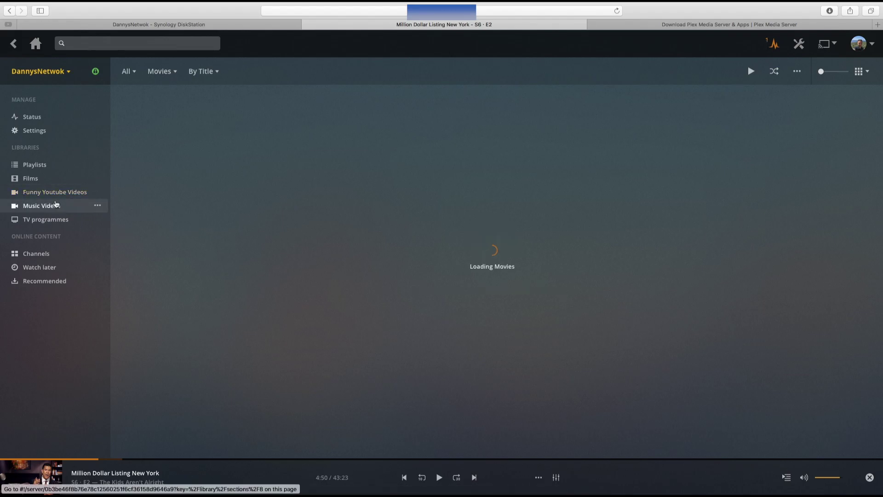
click(50, 177)
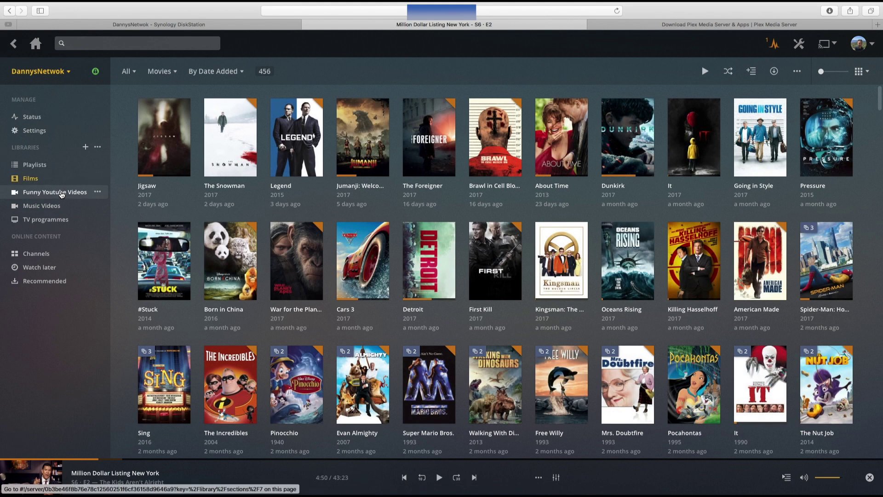
click(61, 194)
click(70, 220)
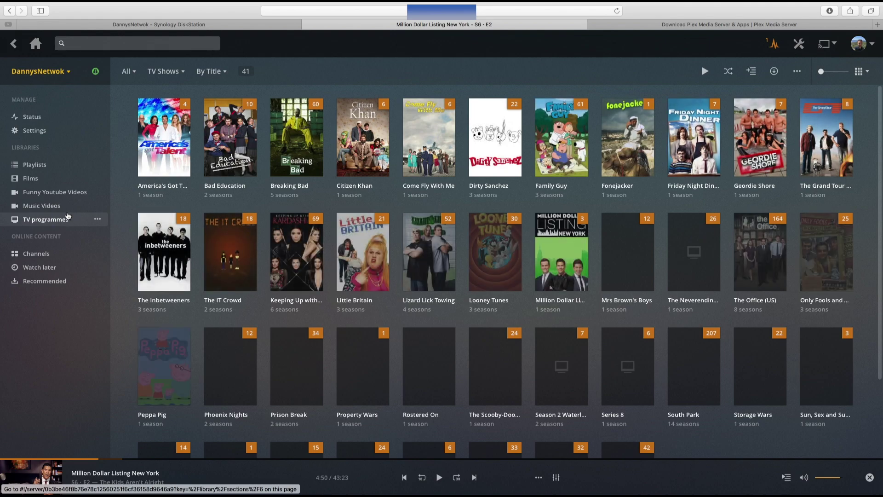
click(58, 179)
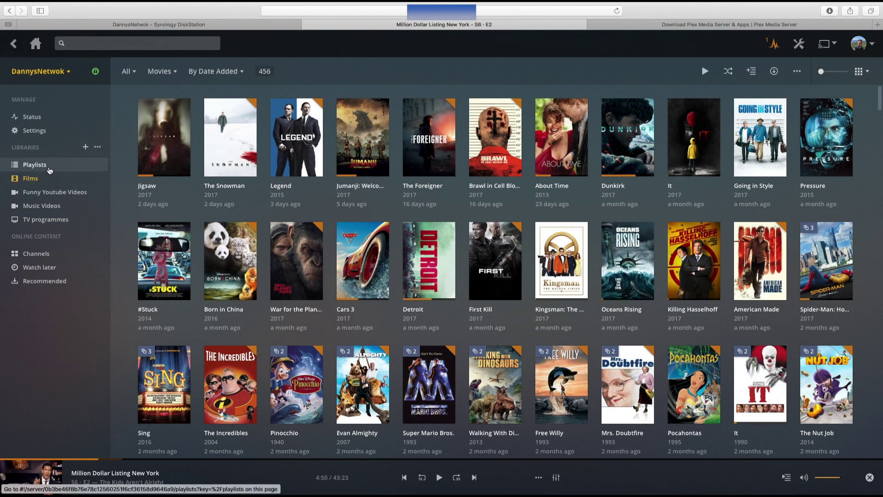
click(62, 195)
click(63, 221)
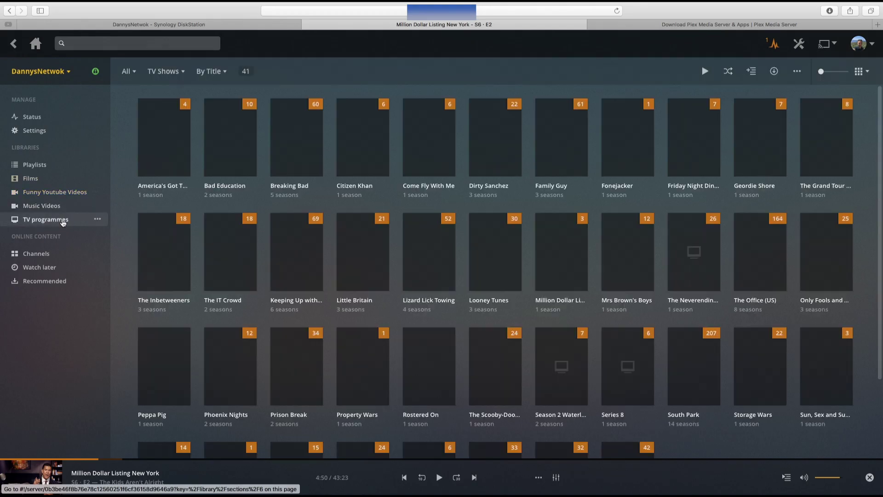
click(67, 197)
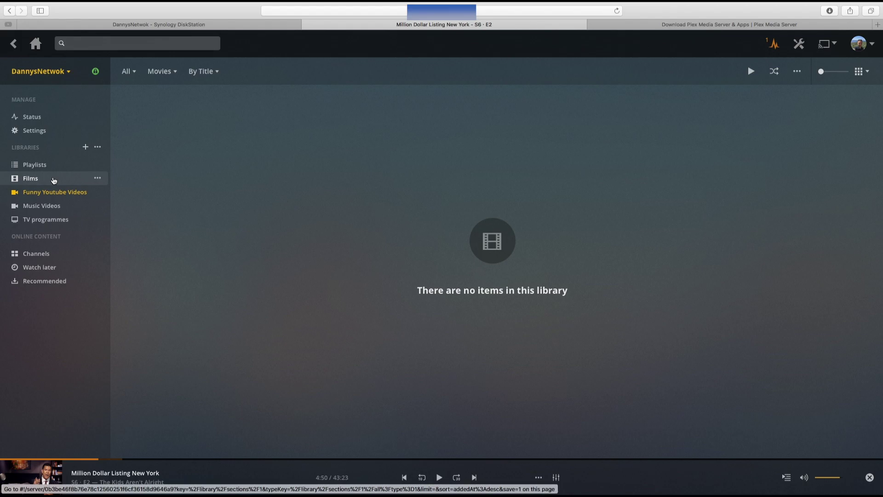
click(53, 180)
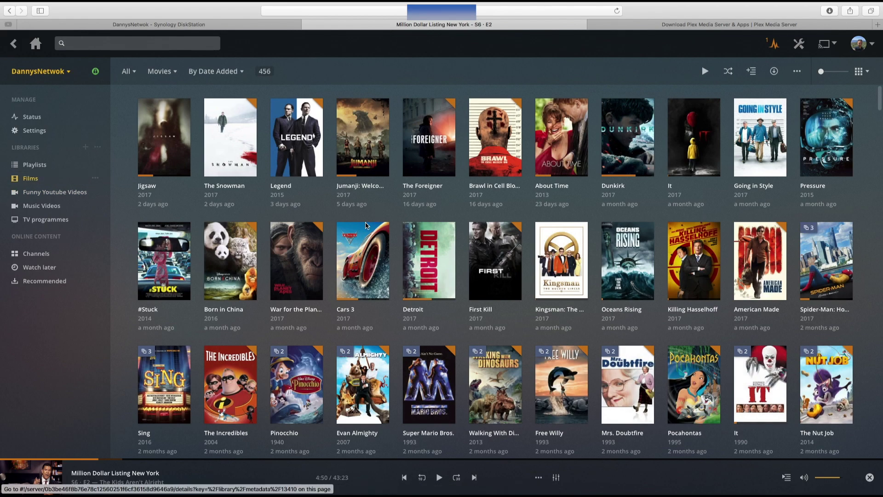
Check the server's status pages, viewing the Now Playing stream's playback details and the Conversion section
click(773, 45)
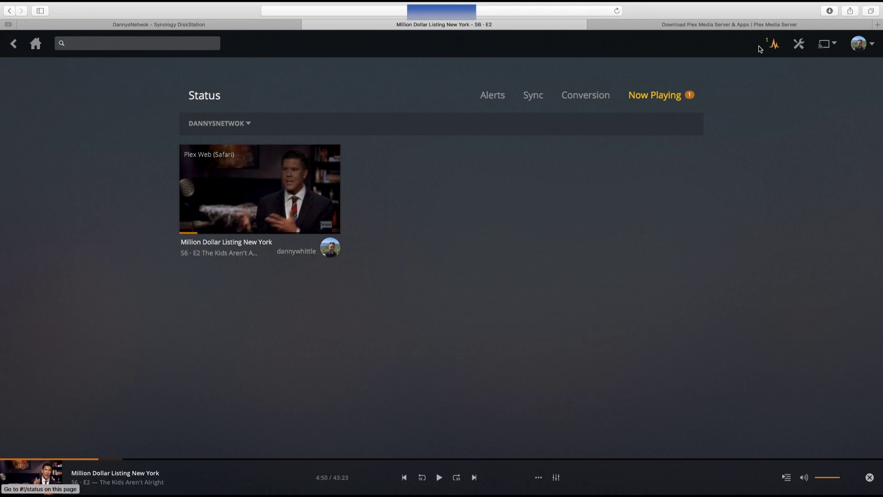
mouse_move(309, 226)
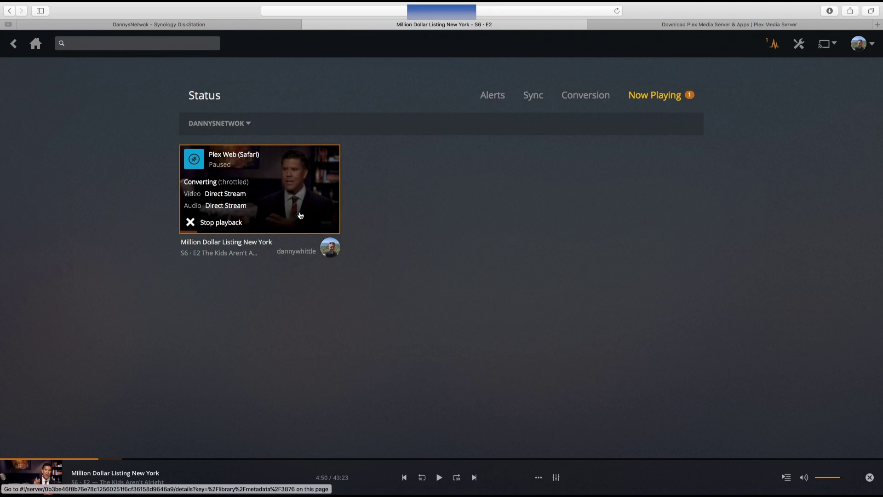
click(543, 99)
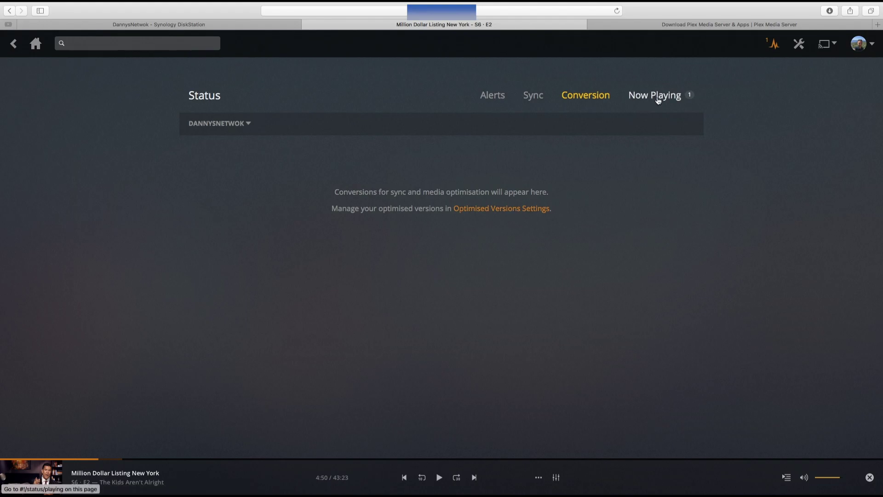
Open the Plex settings and examine the Web options and the Server's General options, including version and updates
click(800, 47)
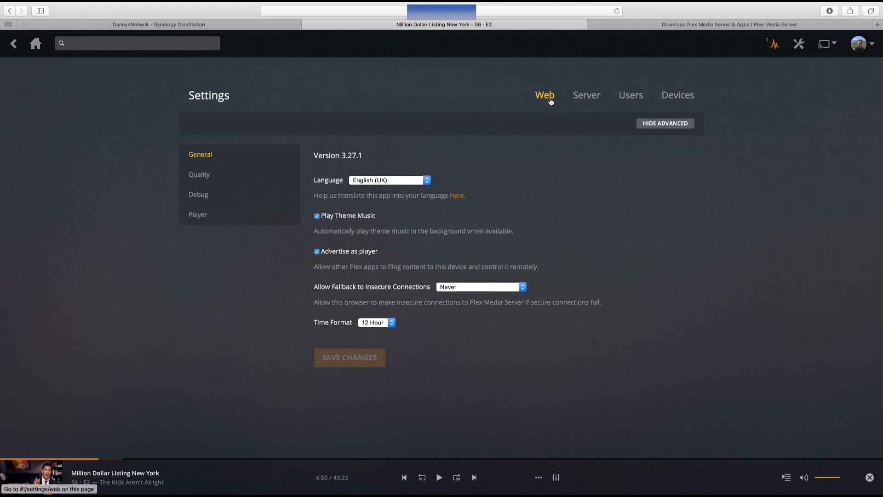
click(580, 102)
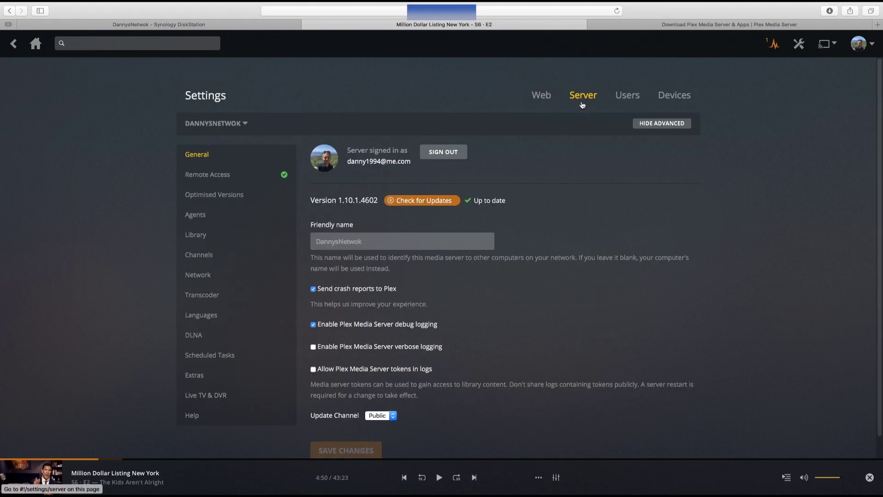
scroll(513, 235, down, 2)
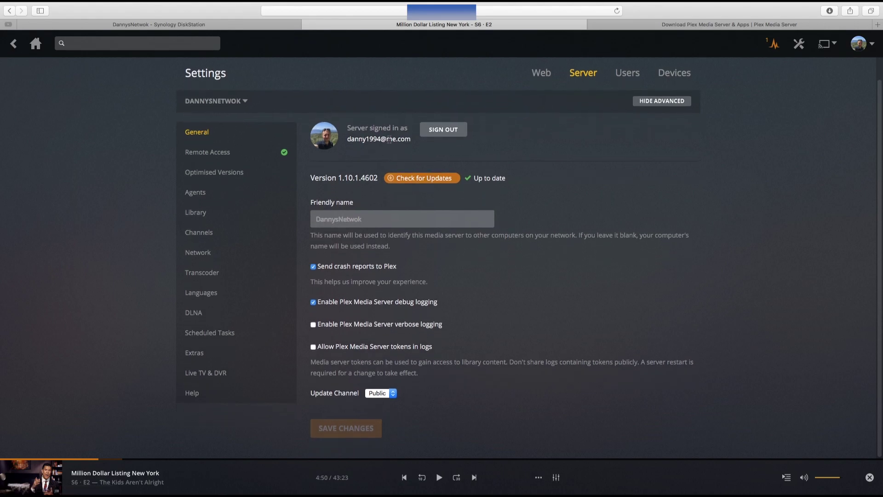
click(390, 183)
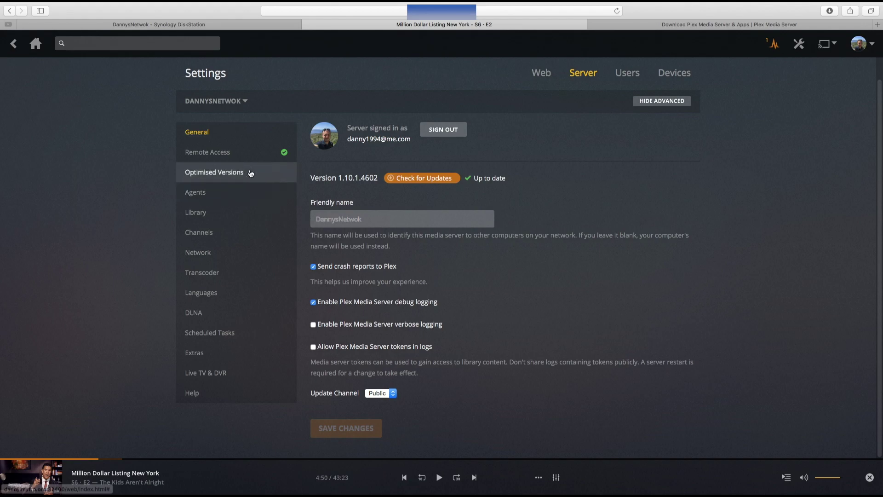
Examine the server's Remote Access settings, including the internet upload speed
click(243, 152)
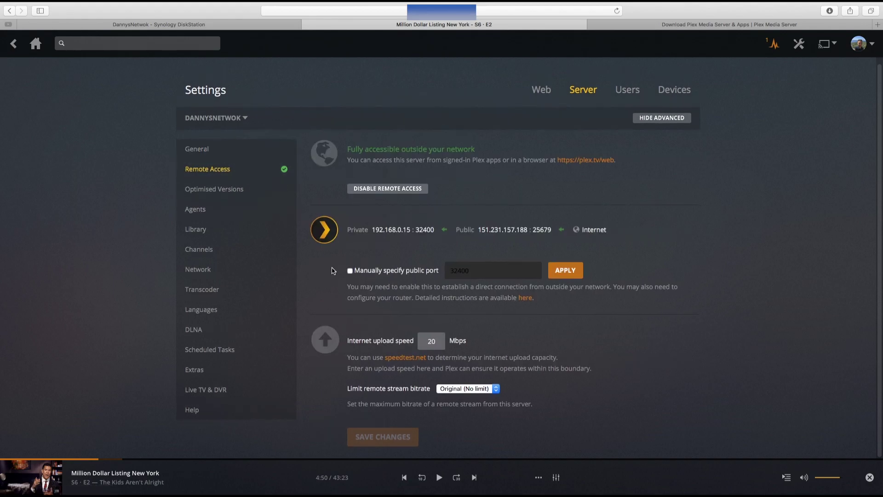
drag(353, 354, 451, 352)
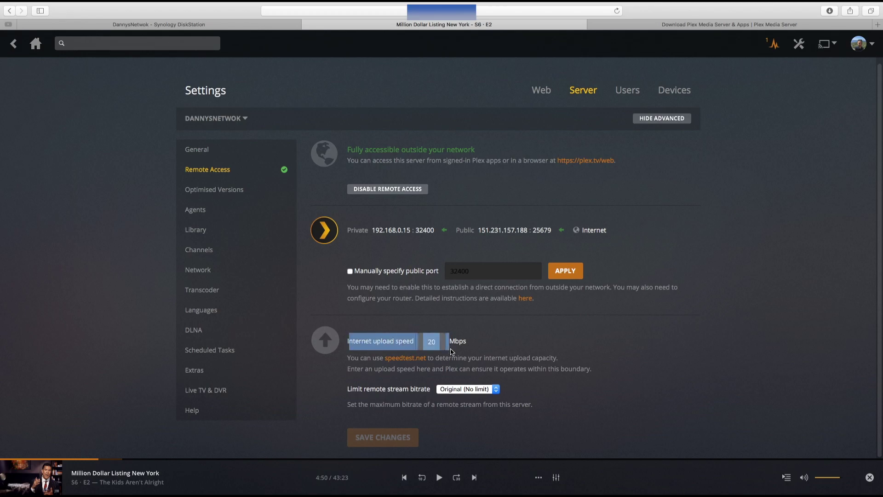
click(451, 352)
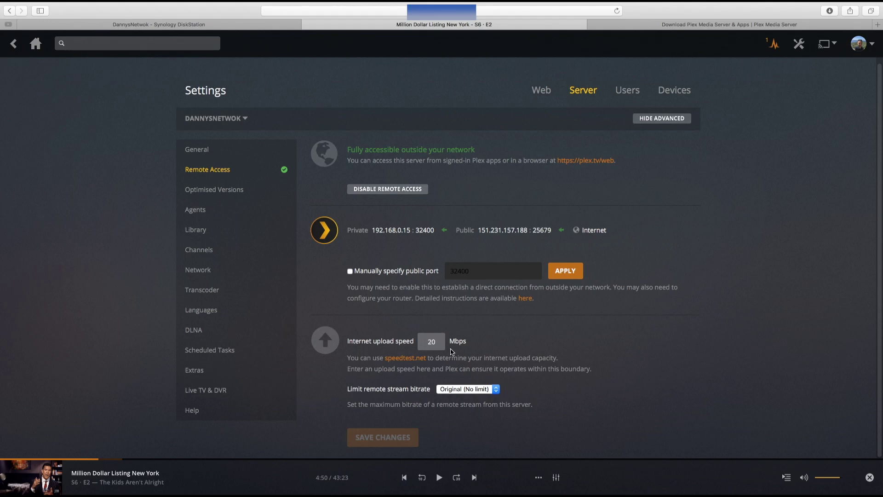
Examine the server's Optimised Versions, Agents and Library settings, including the automatic library update option
click(260, 194)
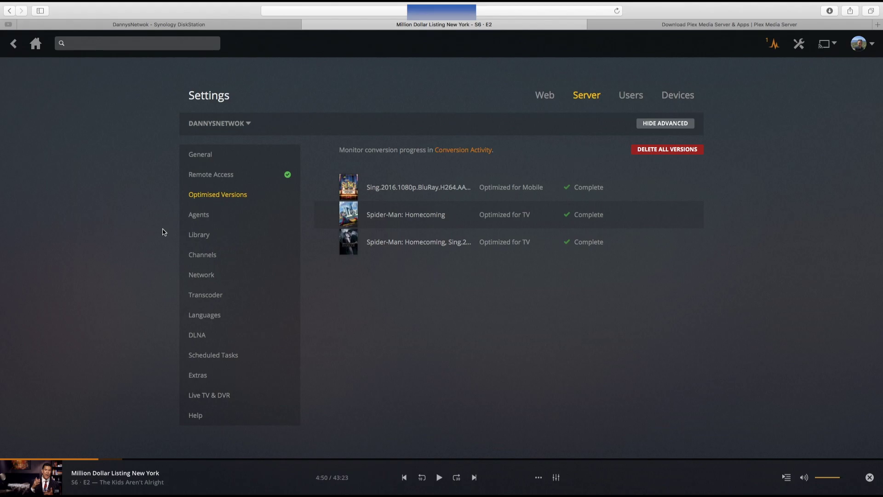
click(203, 222)
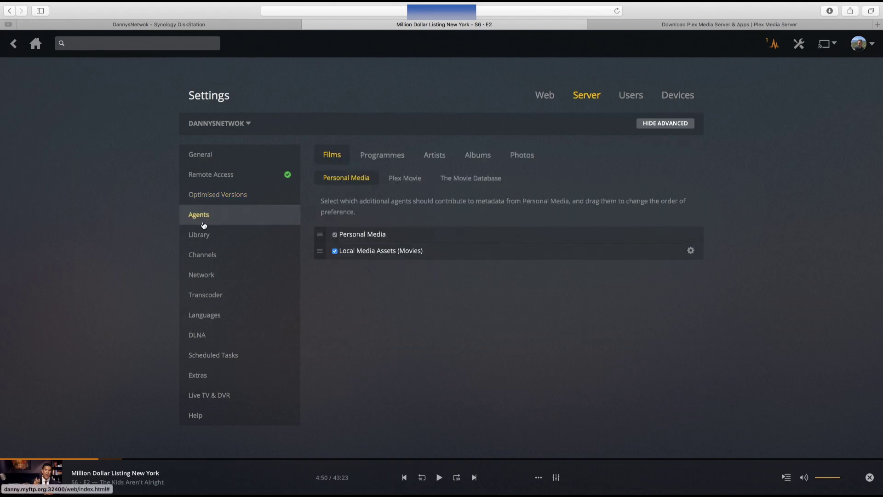
click(223, 237)
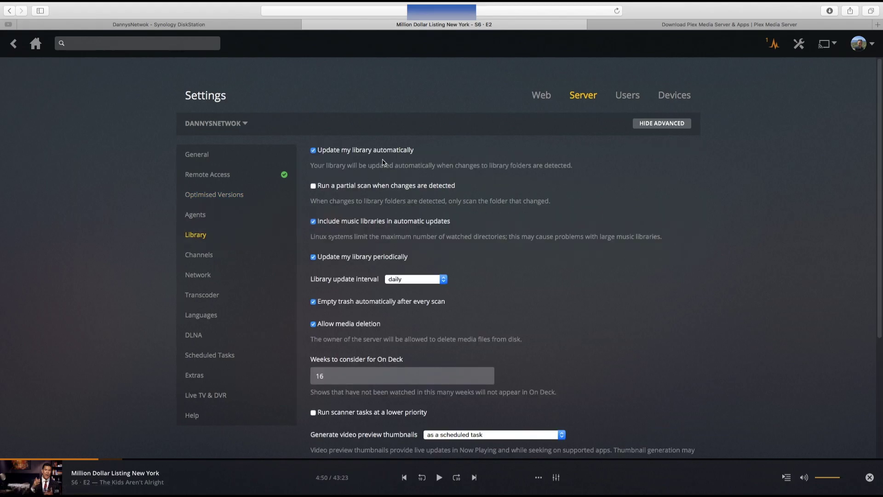
drag(415, 166, 347, 167)
click(347, 166)
scroll(437, 212, down, 1)
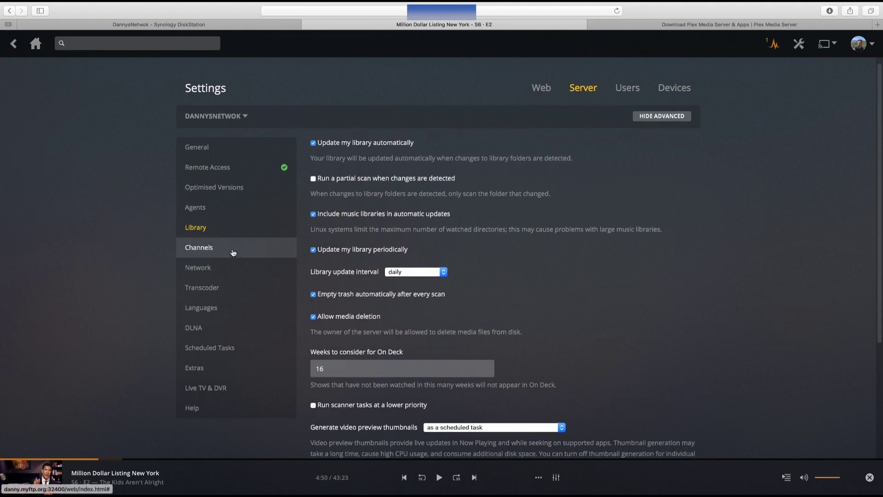
Examine the server's Network and Transcoder settings, including the available transcoder quality options
click(234, 269)
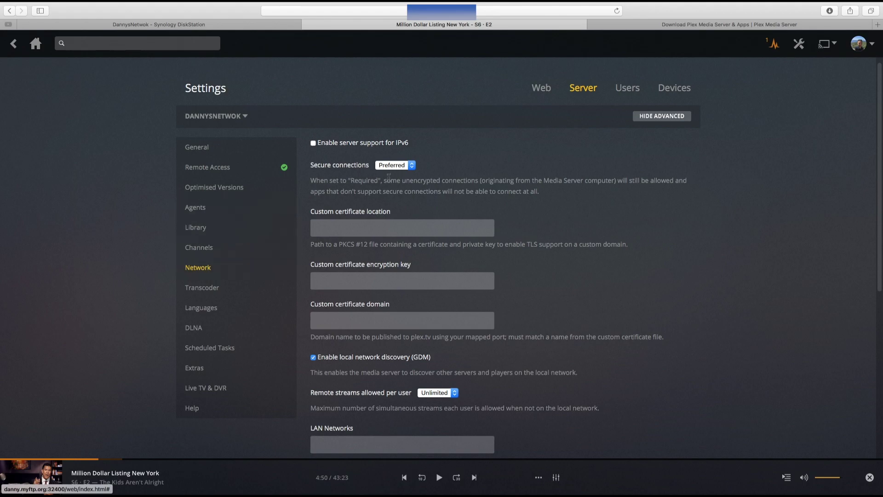
click(228, 297)
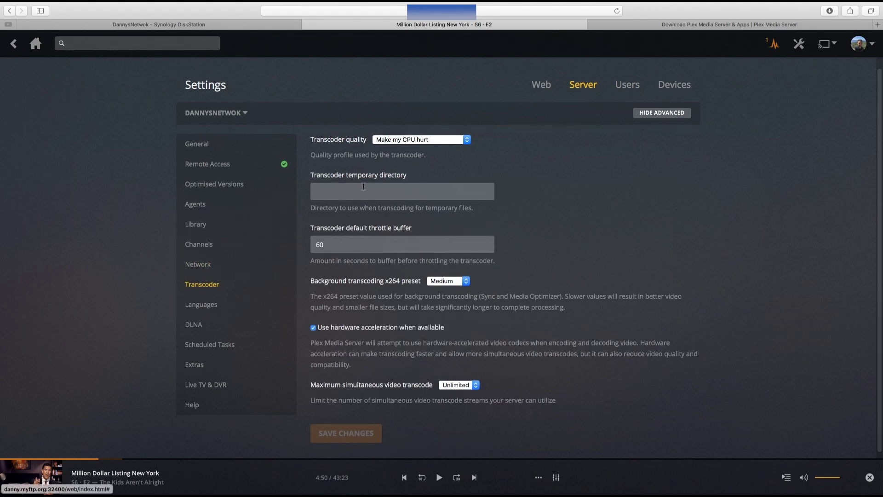
click(410, 143)
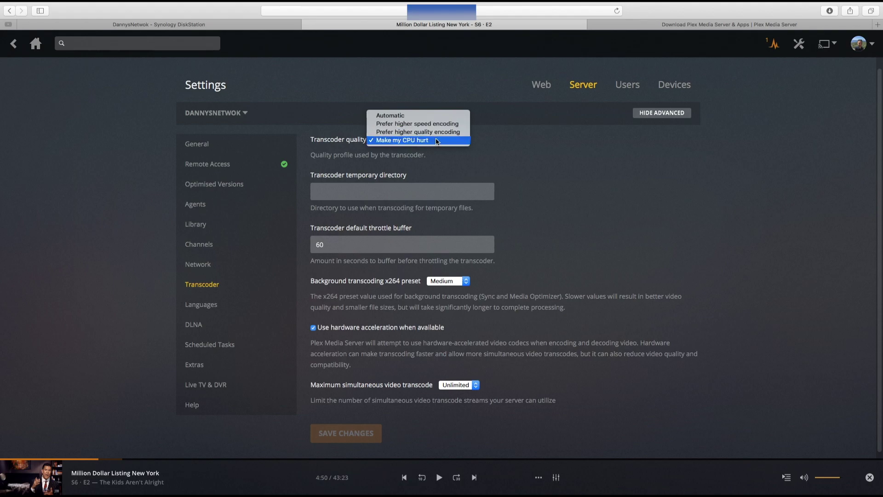
click(501, 169)
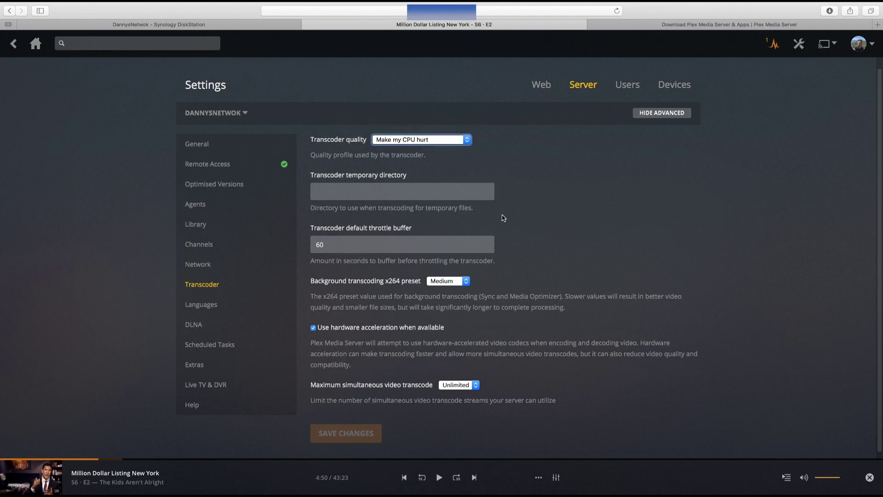
Examine the remaining Transcoder options, including hardware acceleration, and the server's DLNA, Scheduled Tasks and Extras settings
scroll(501, 219, down, 1)
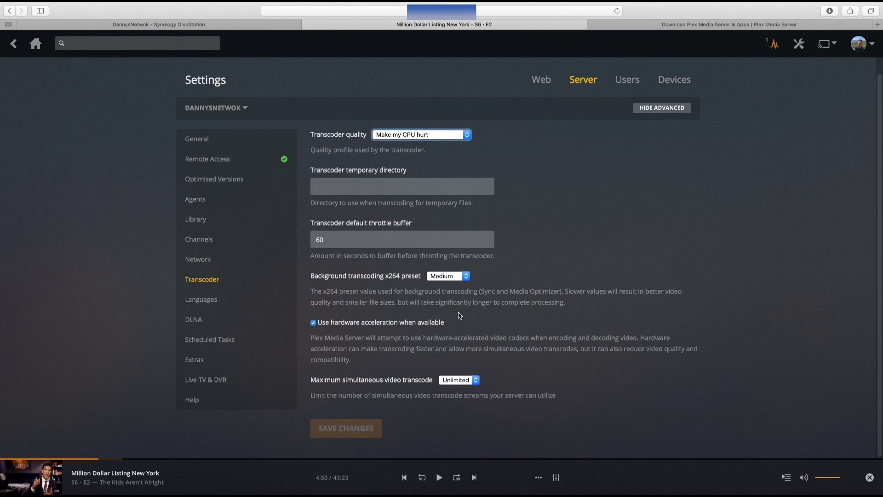
click(257, 328)
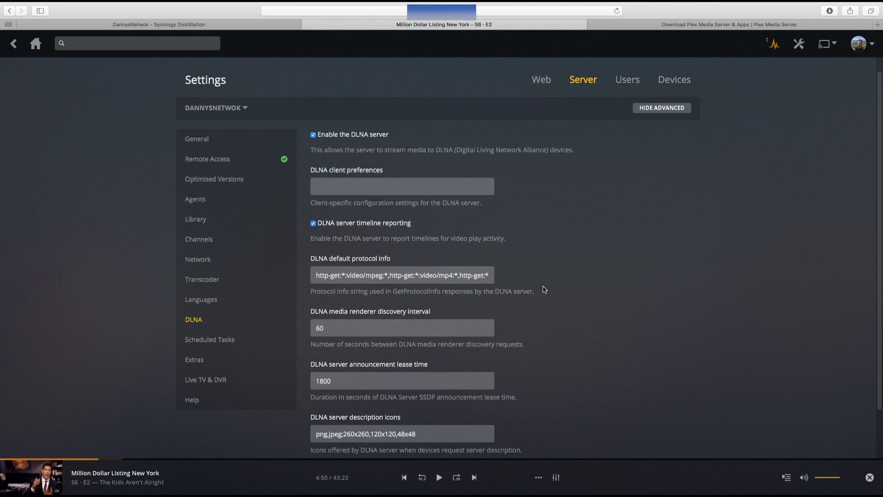
click(228, 339)
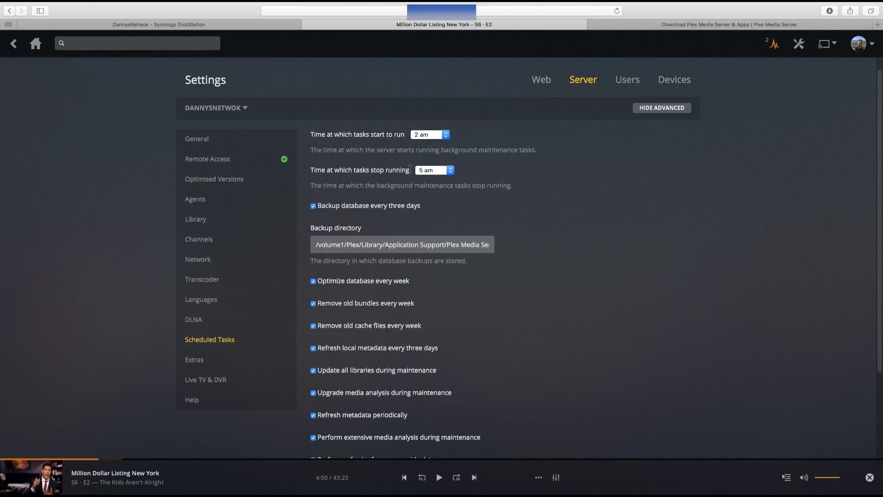
scroll(398, 251, down, 3)
scroll(398, 251, down, 2)
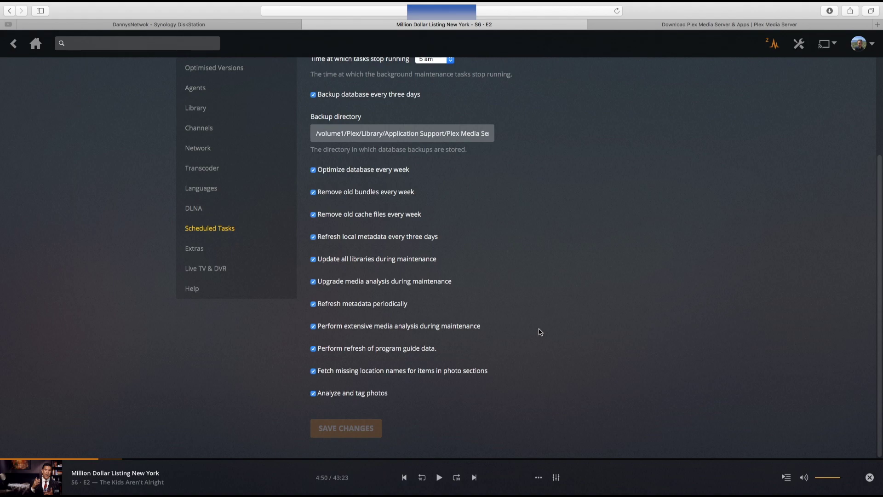
click(219, 248)
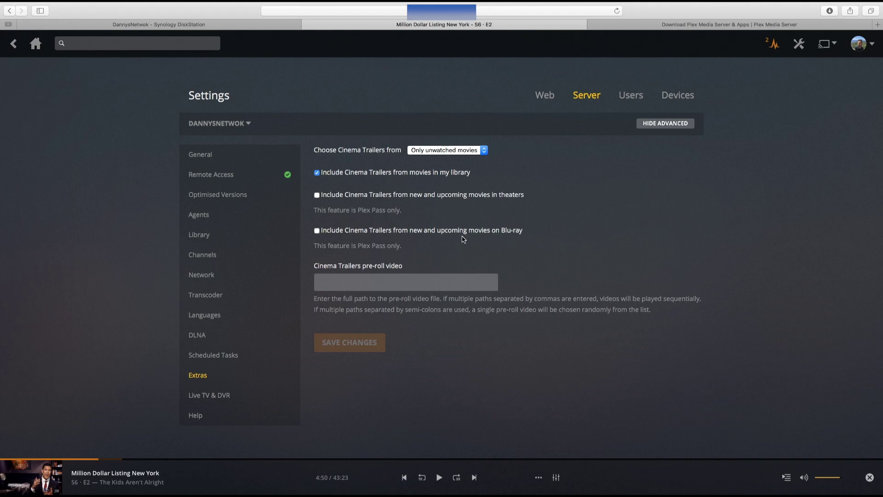
Examine the Live TV & DVR settings and Plex's support article on DVR tuners supported on a NAS
click(210, 404)
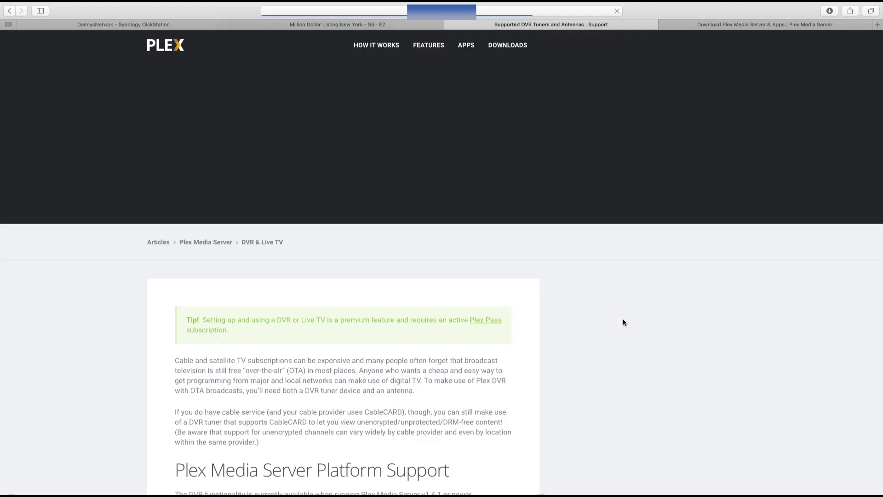
scroll(623, 322, down, 15)
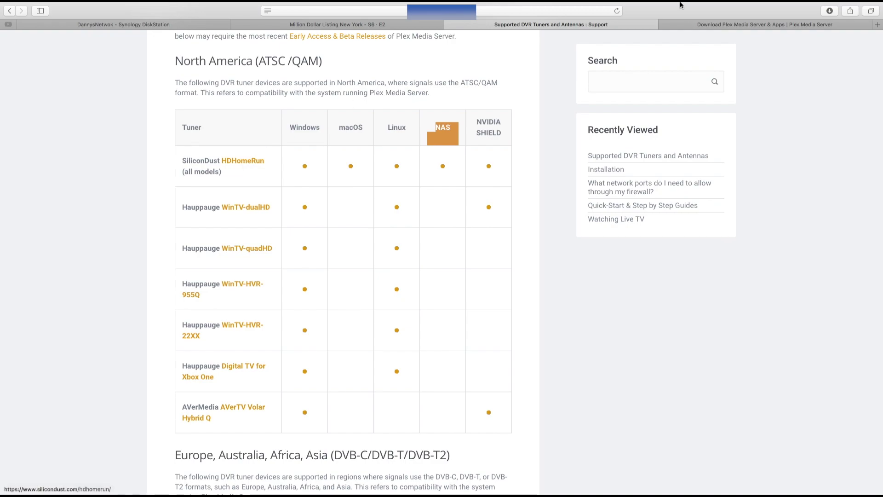
click(710, 26)
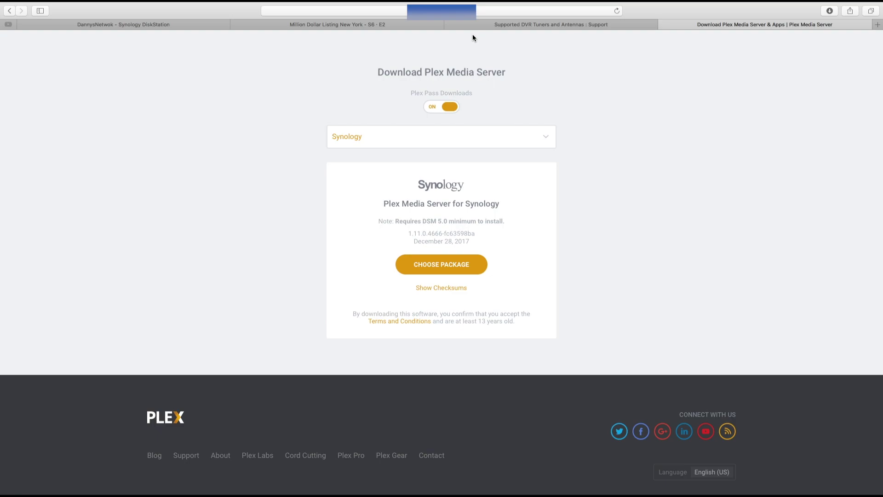
click(175, 37)
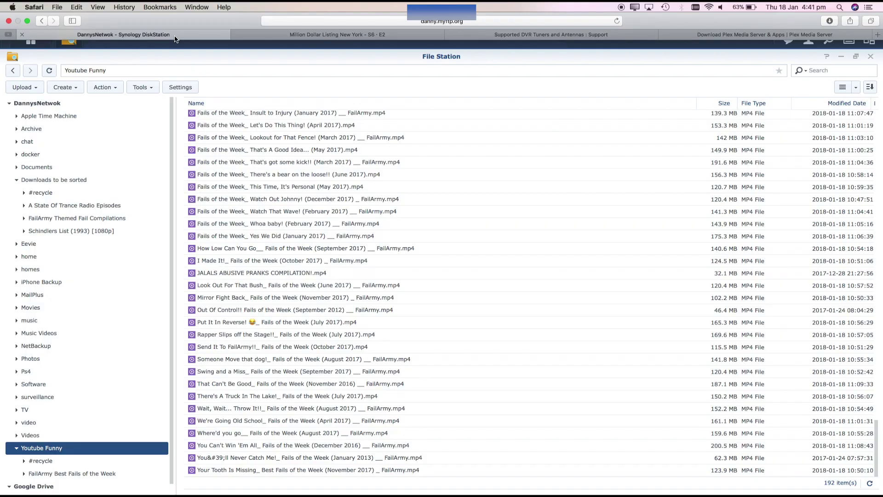
click(266, 37)
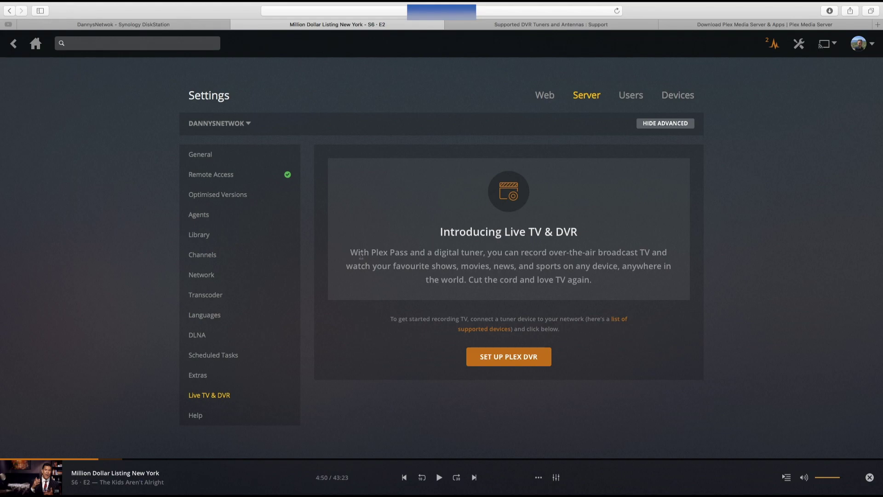
drag(350, 252, 413, 253)
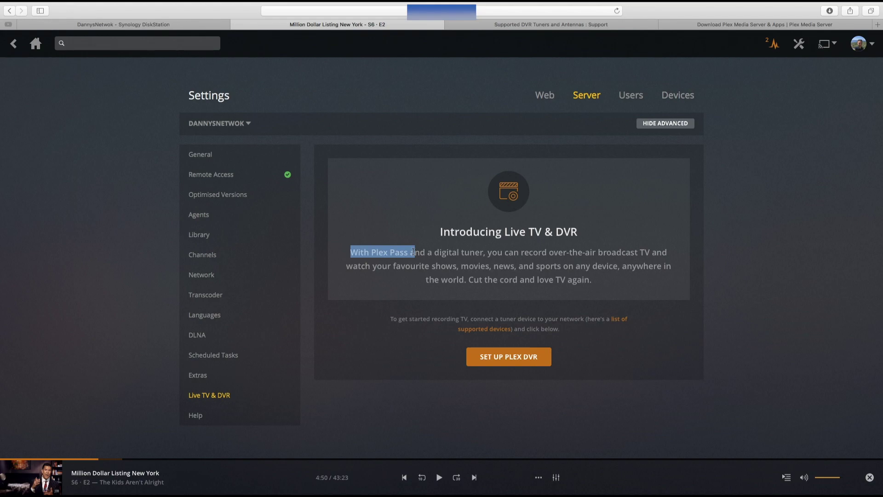
click(442, 261)
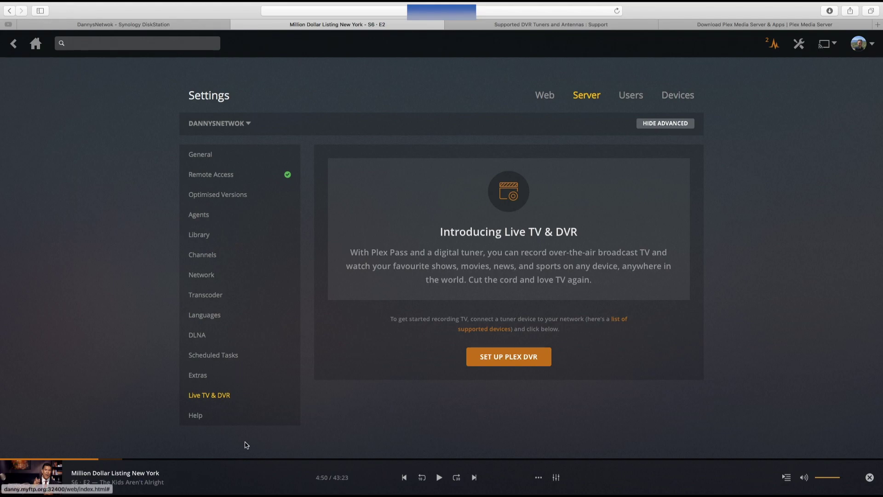
Examine the server's Help page, the Users and Devices settings with the full device list, and the Now Playing status
click(224, 420)
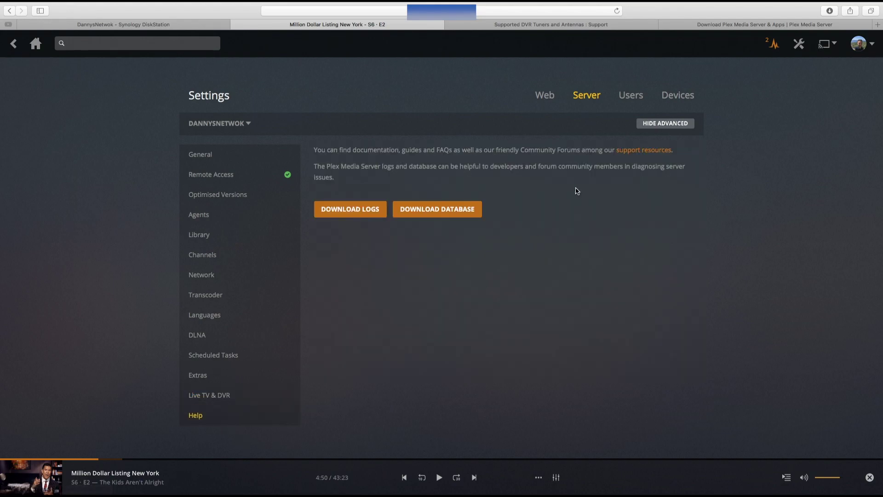
click(631, 96)
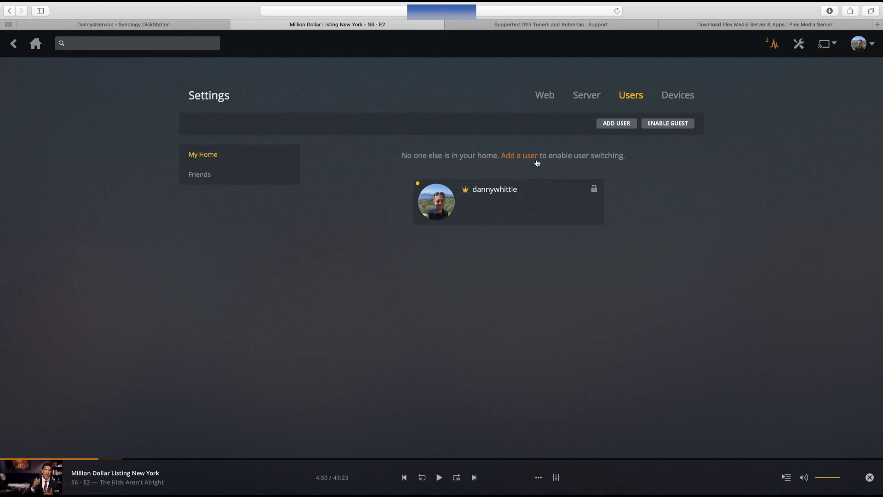
click(691, 97)
scroll(528, 286, down, 2)
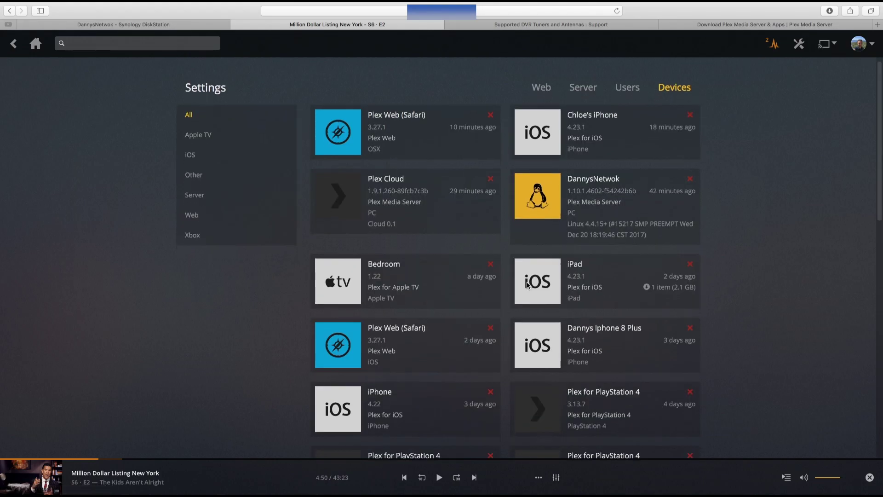
scroll(528, 285, down, 6)
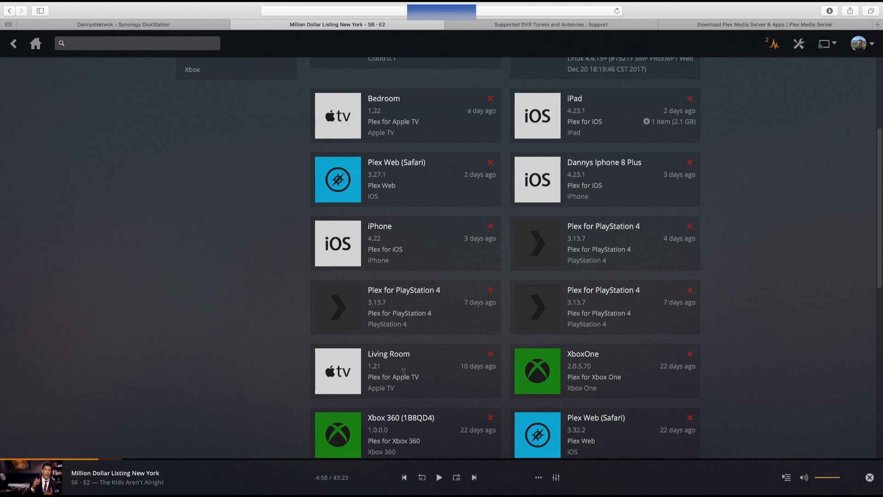
scroll(598, 369, down, 5)
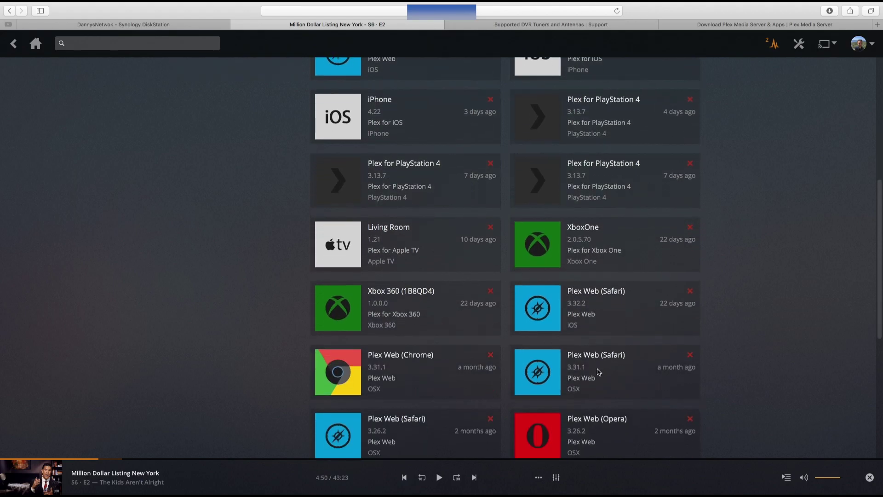
scroll(485, 424, down, 12)
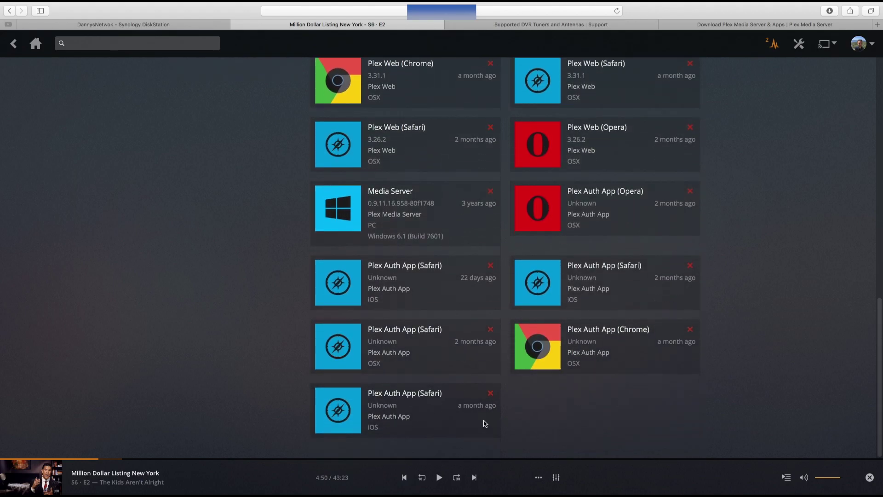
scroll(485, 421, up, 15)
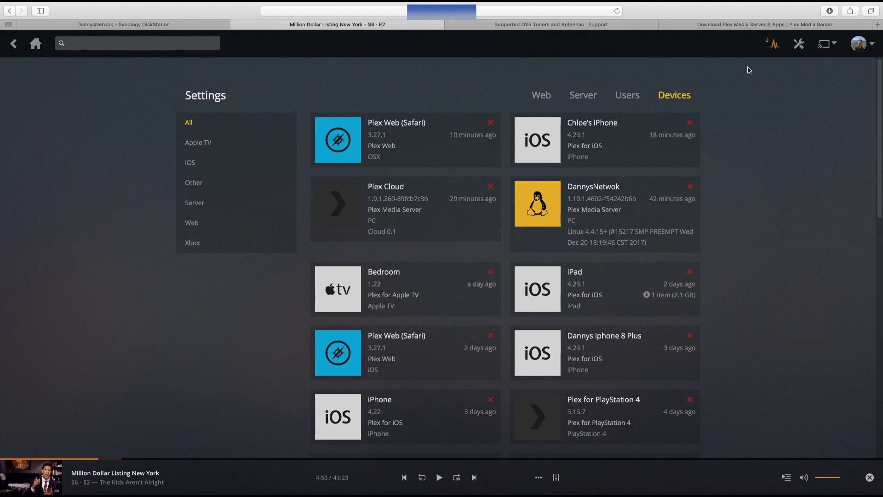
click(772, 44)
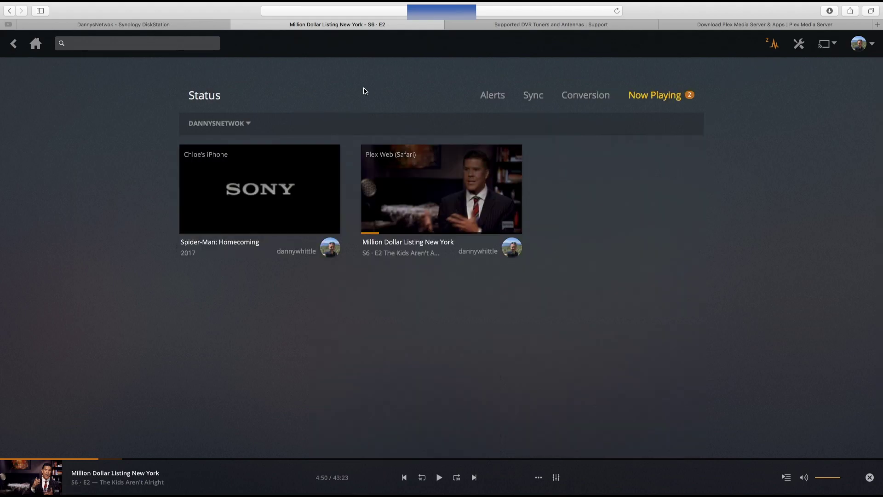
Delete the "Funny Youtube Videos" library from the server, confirming its removal
click(39, 49)
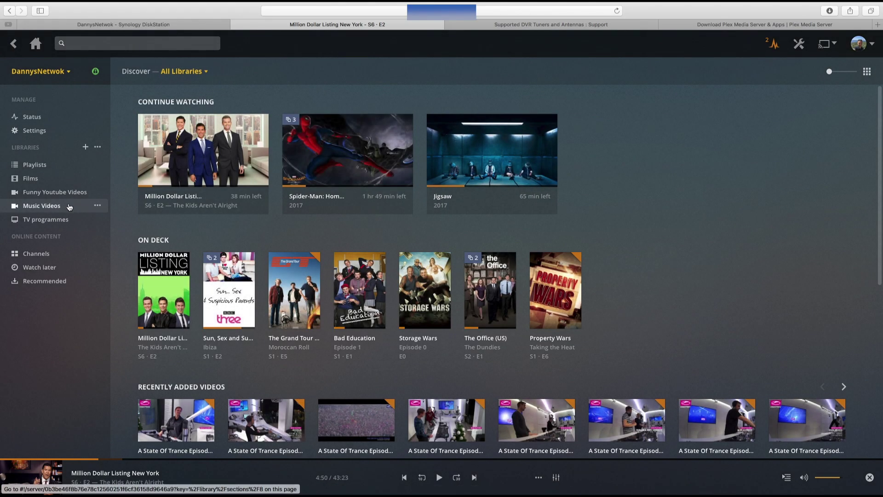
click(69, 193)
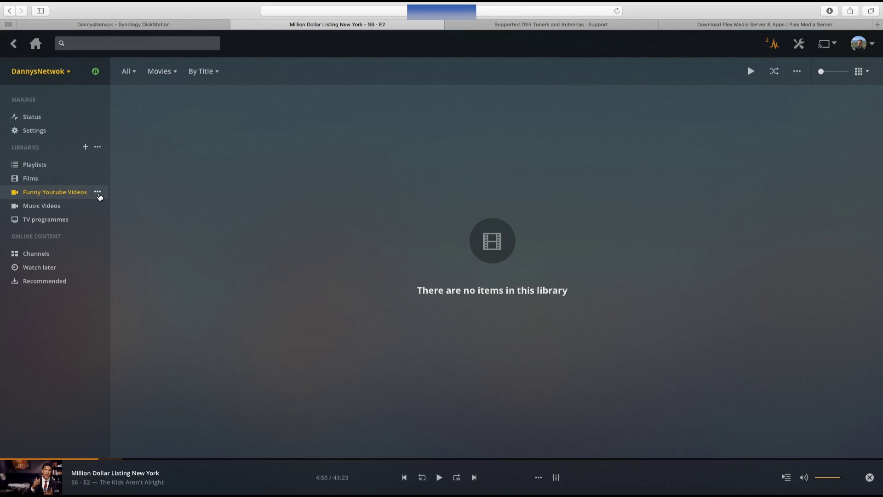
click(98, 192)
click(131, 292)
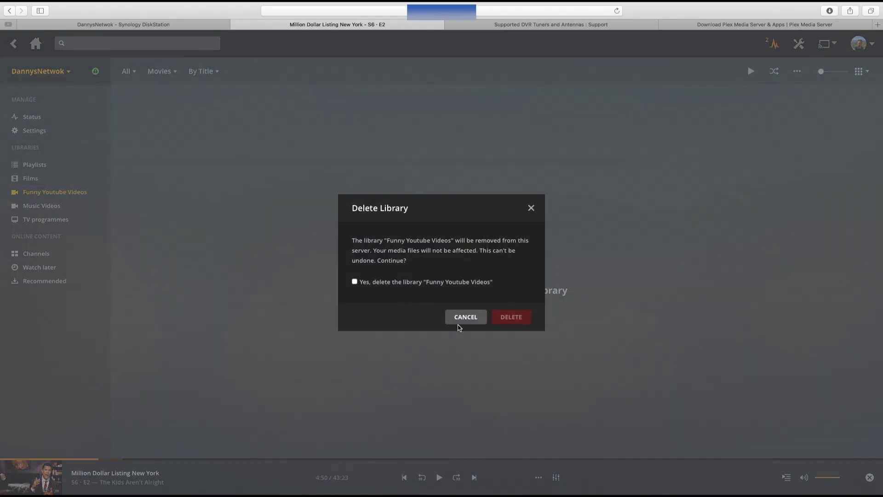
click(467, 282)
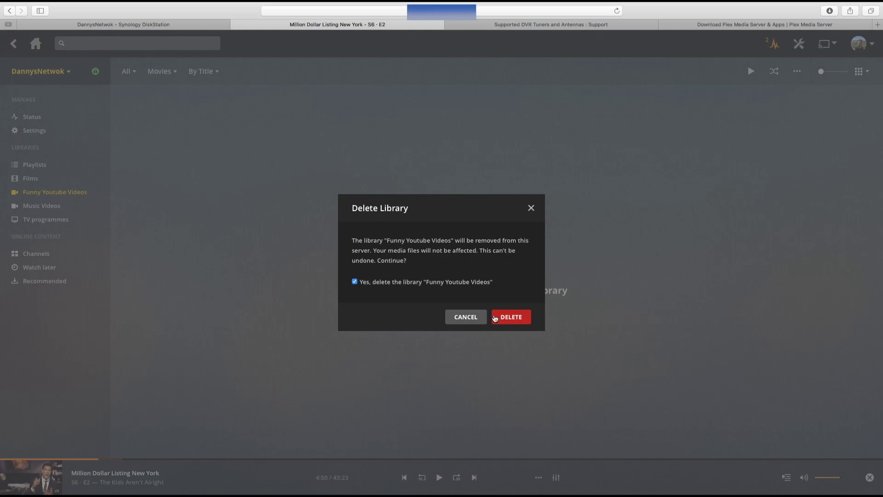
click(467, 283)
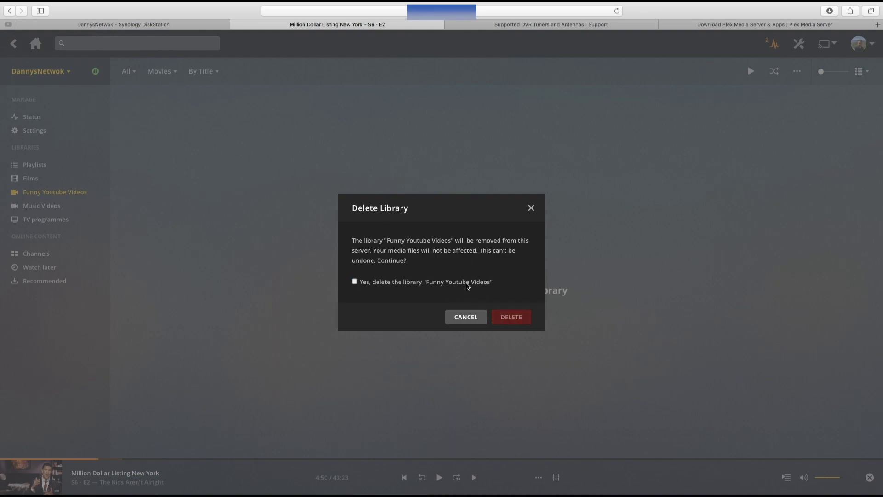
click(467, 284)
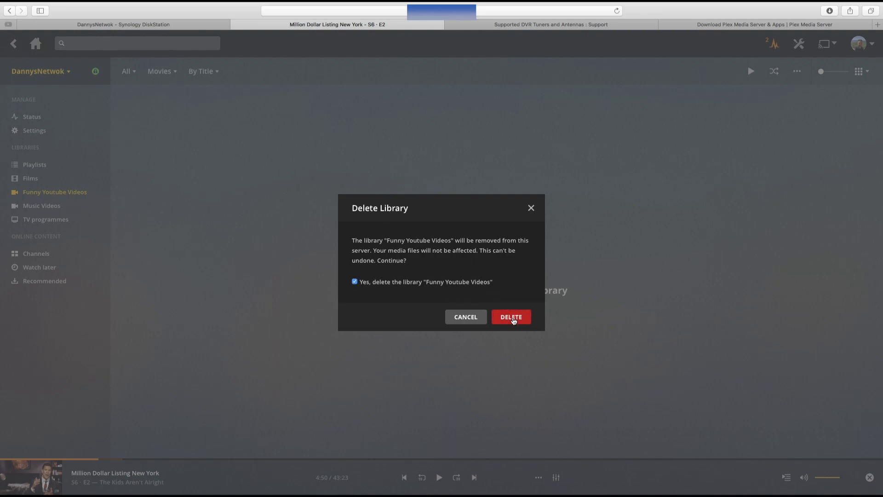
click(514, 321)
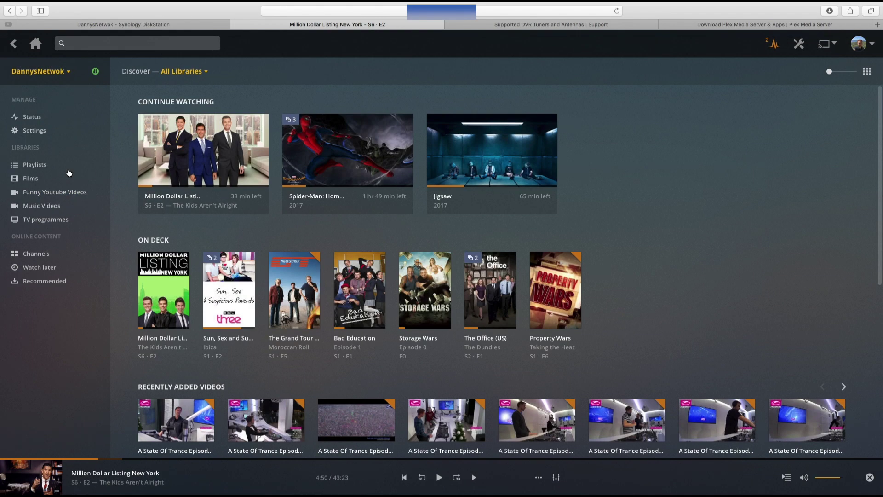
Start a new library of type Other videos and name it "Youtube"
click(86, 148)
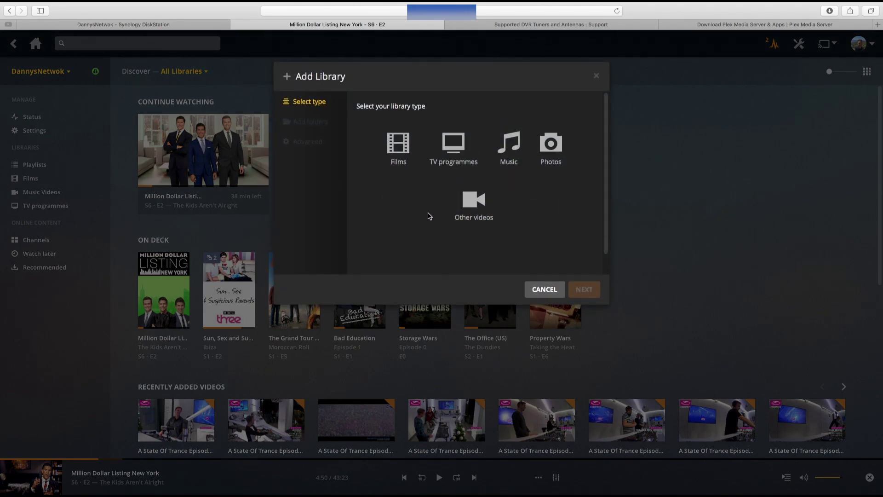
click(463, 203)
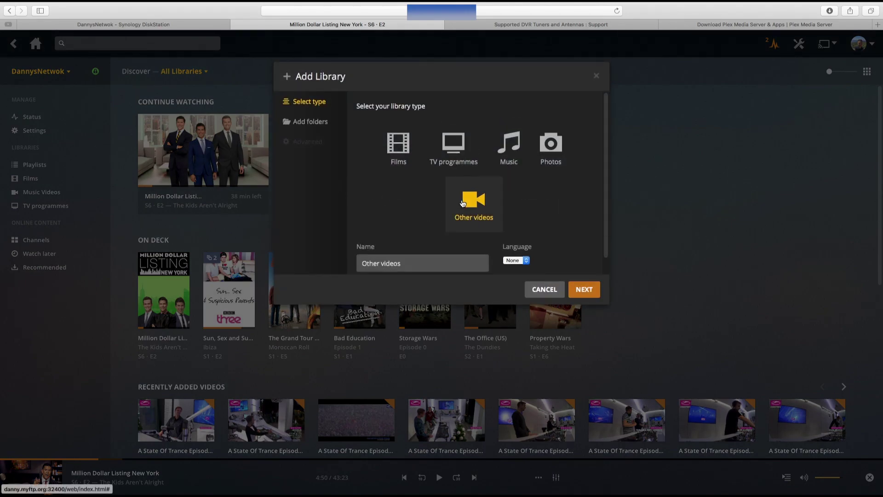
double_click(473, 268)
triple_click(473, 267)
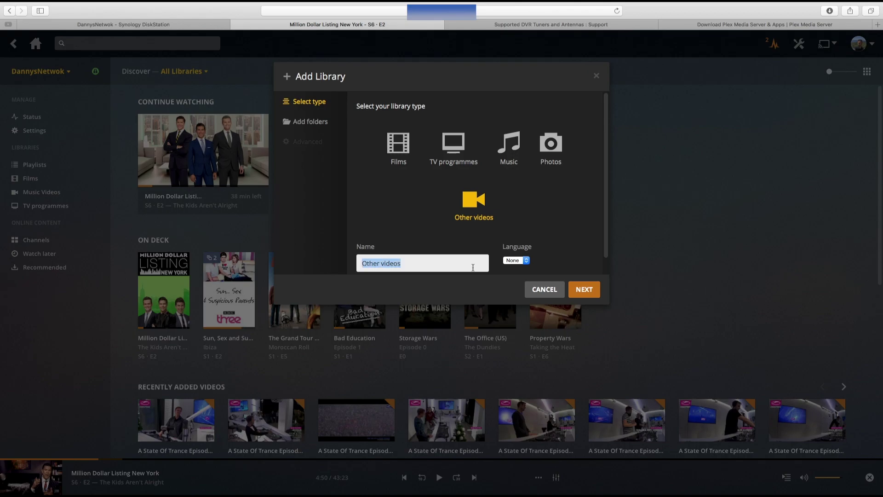
text(Youtube)
click(590, 295)
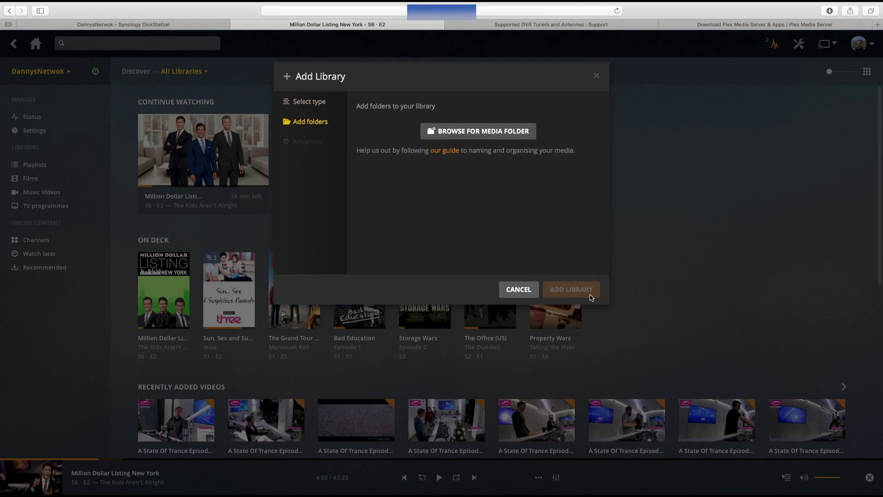
Add the media folder /volume1/Youtube Funny to the new library
click(462, 139)
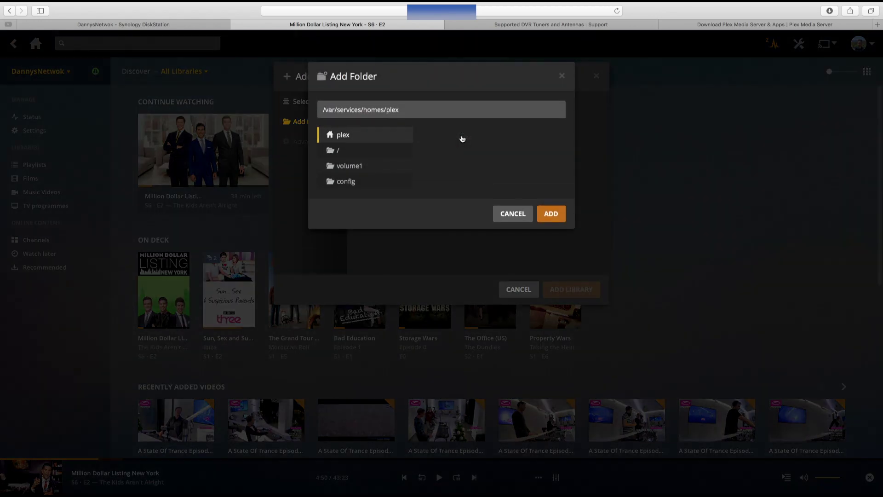
click(371, 167)
scroll(474, 201, down, 10)
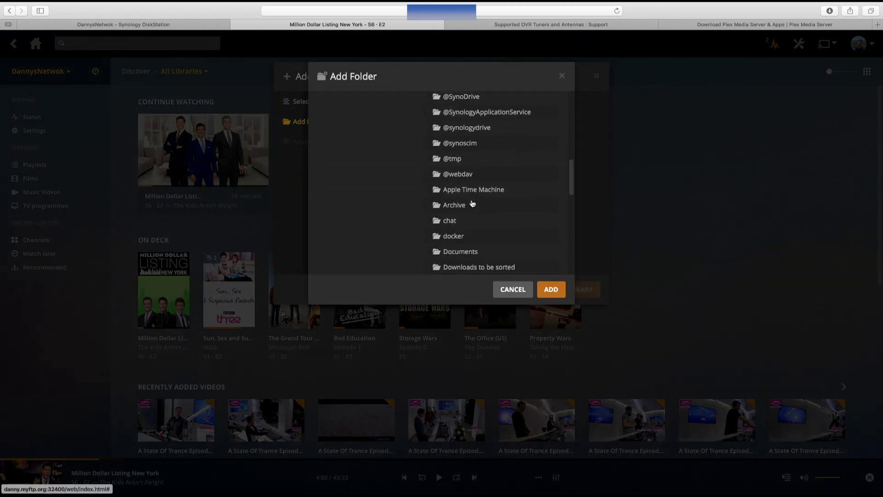
scroll(473, 203, down, 5)
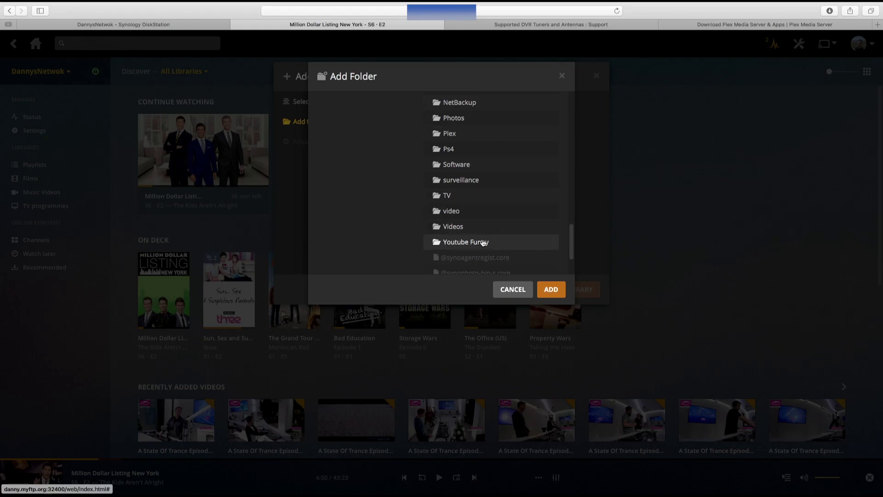
click(483, 241)
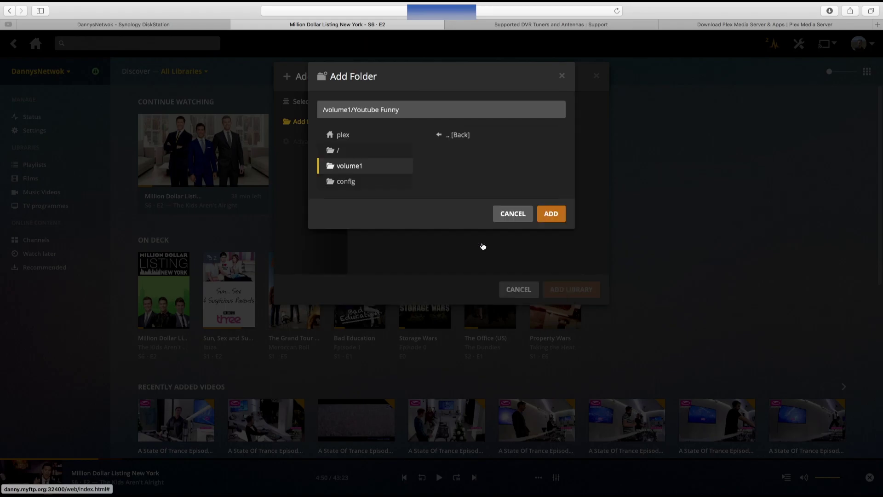
click(554, 216)
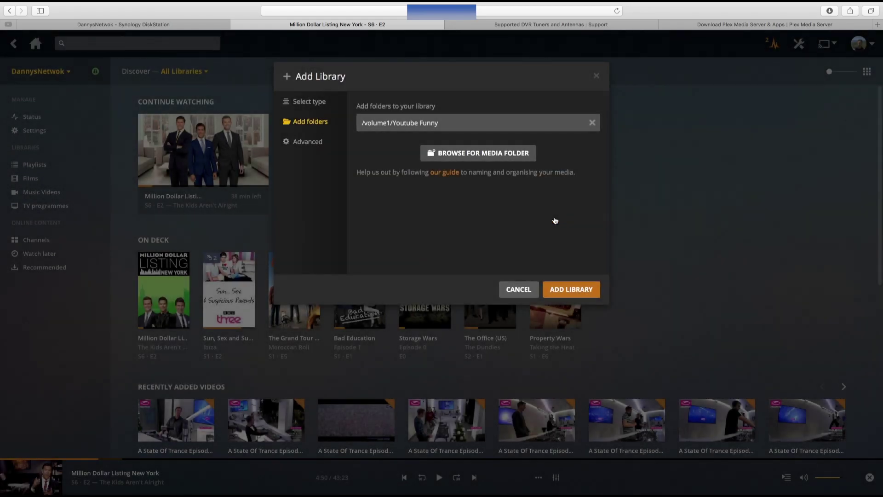
Review the new library's advanced options, create the library, and check the list of available players
click(341, 145)
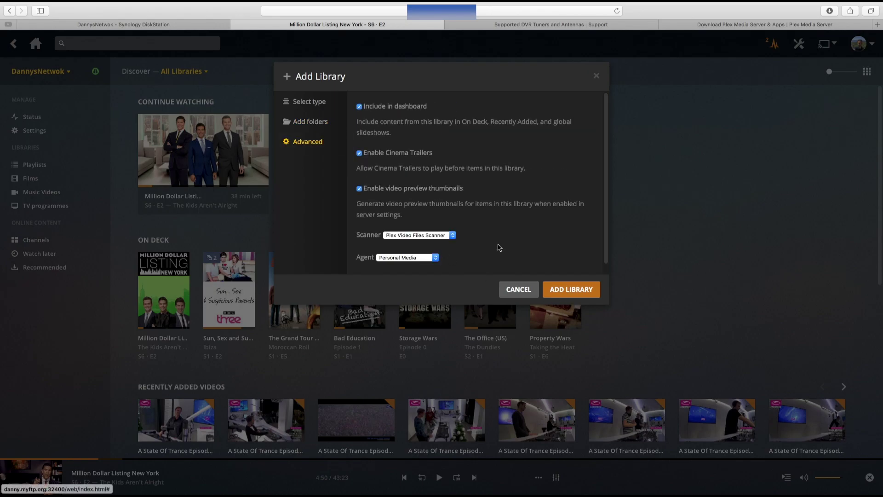
click(583, 289)
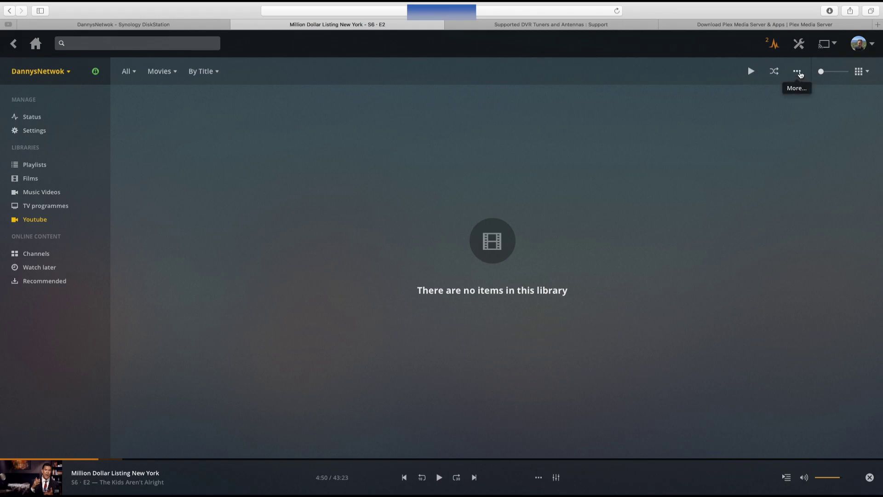
click(831, 46)
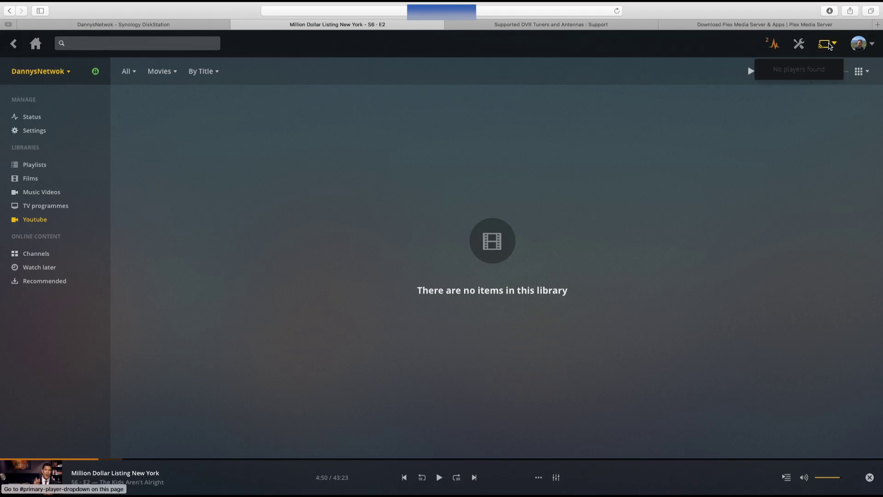